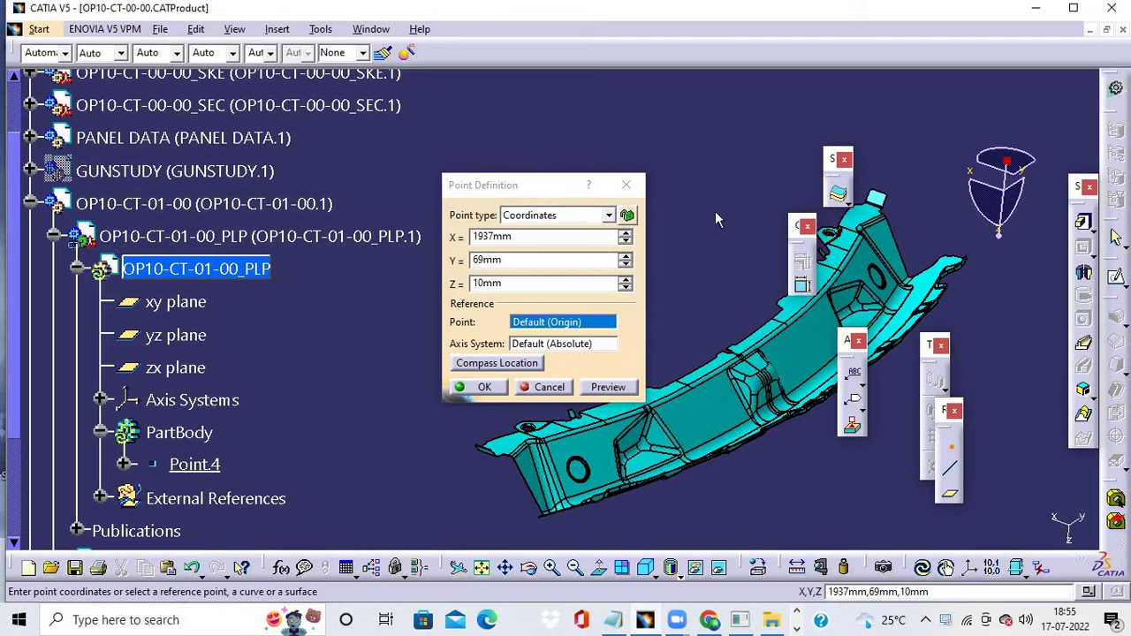
# - Create the coordinate point at X 2093 mm, Y 576 mm, Z 1113 mm, reading the panel coordinates from Notepad
pyautogui.click(614, 622)
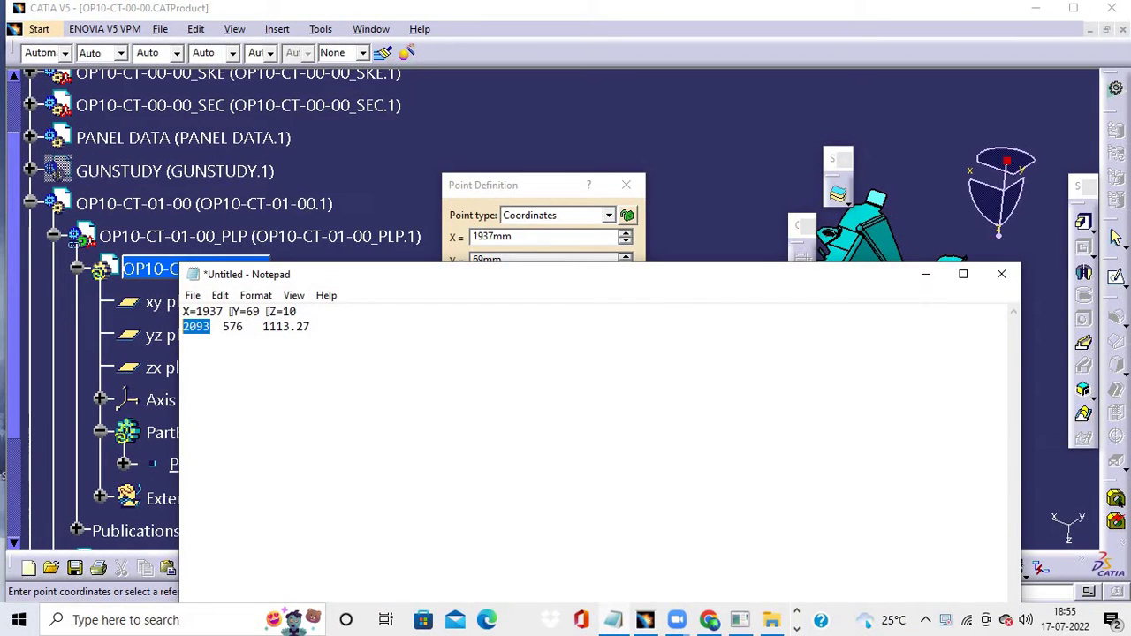
pyautogui.click(926, 274)
pyautogui.write('2093')
pyautogui.press('Tab')
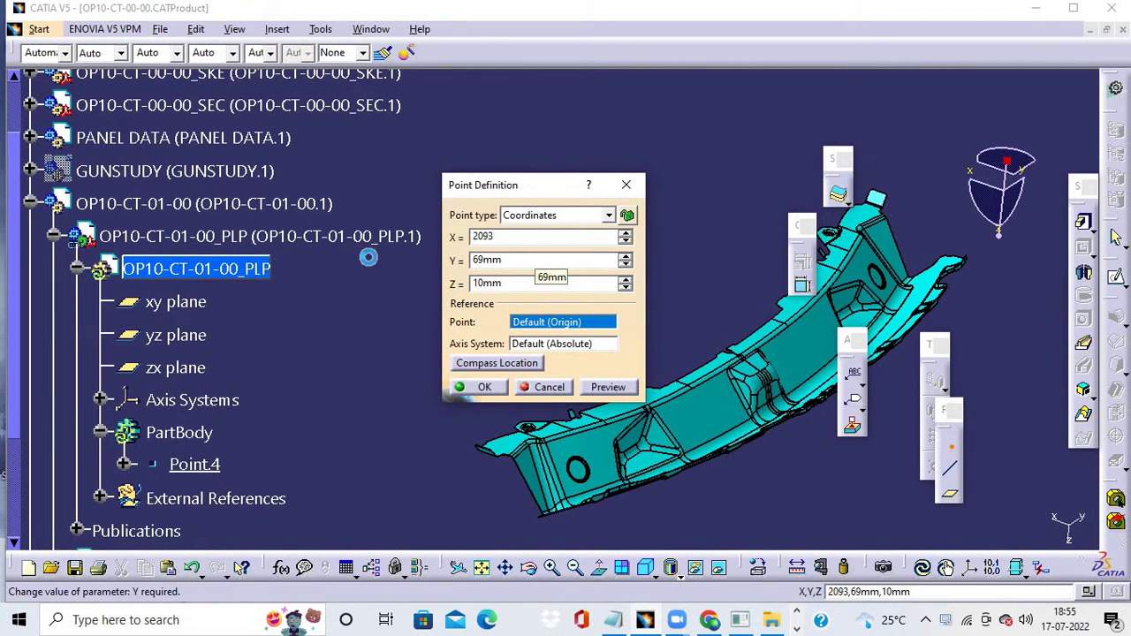
pyautogui.click(610, 622)
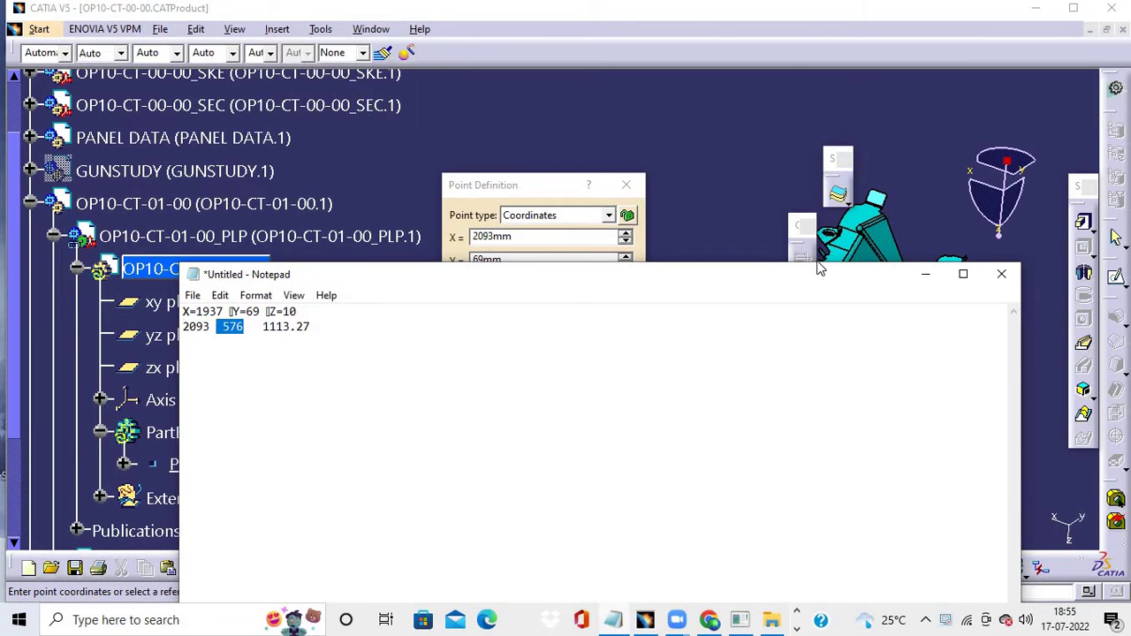
pyautogui.click(925, 275)
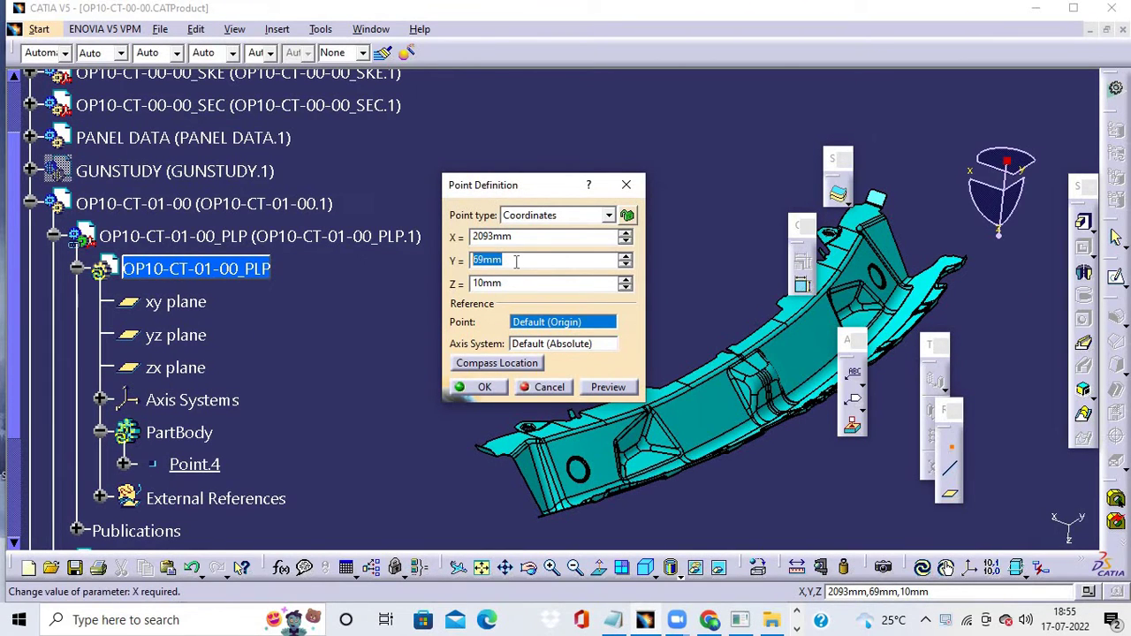
pyautogui.click(611, 623)
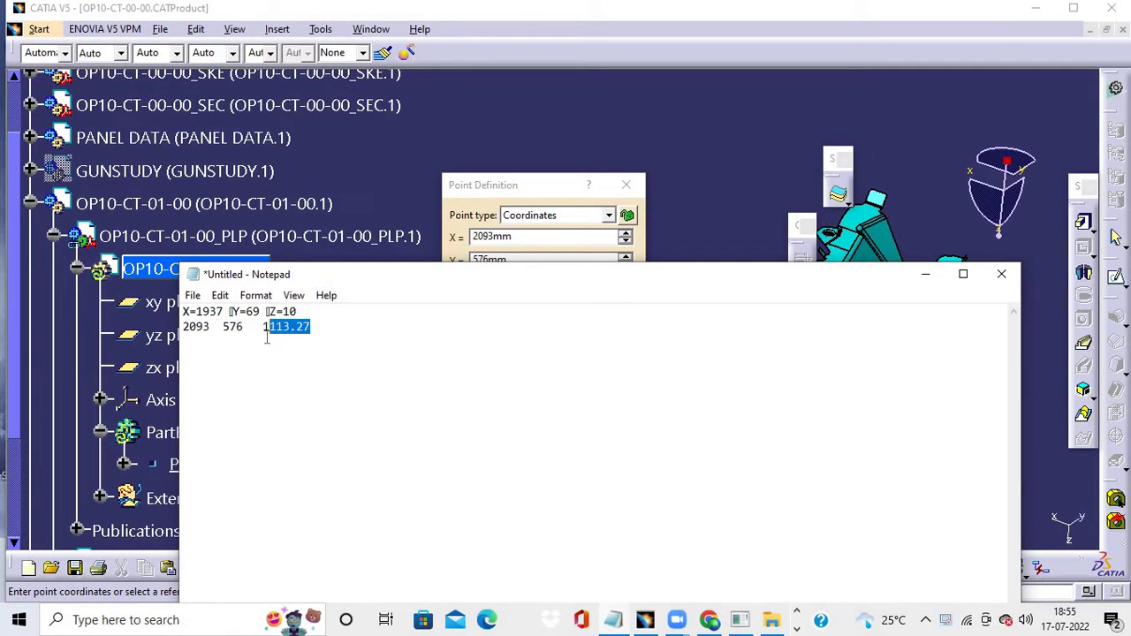
pyautogui.click(924, 275)
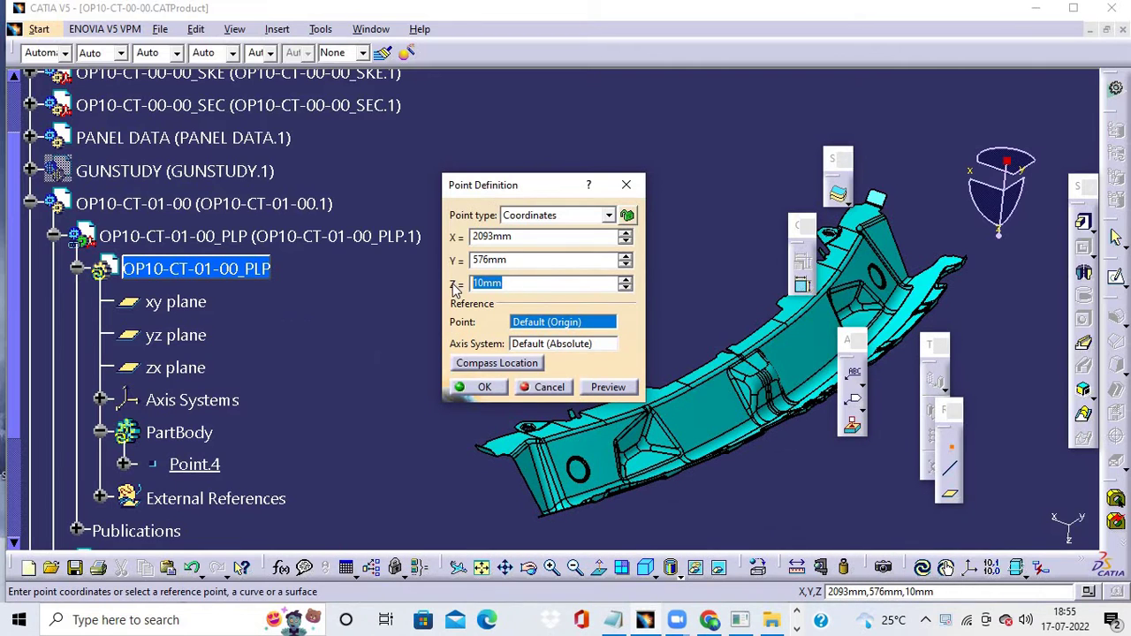
pyautogui.write('1113.27')
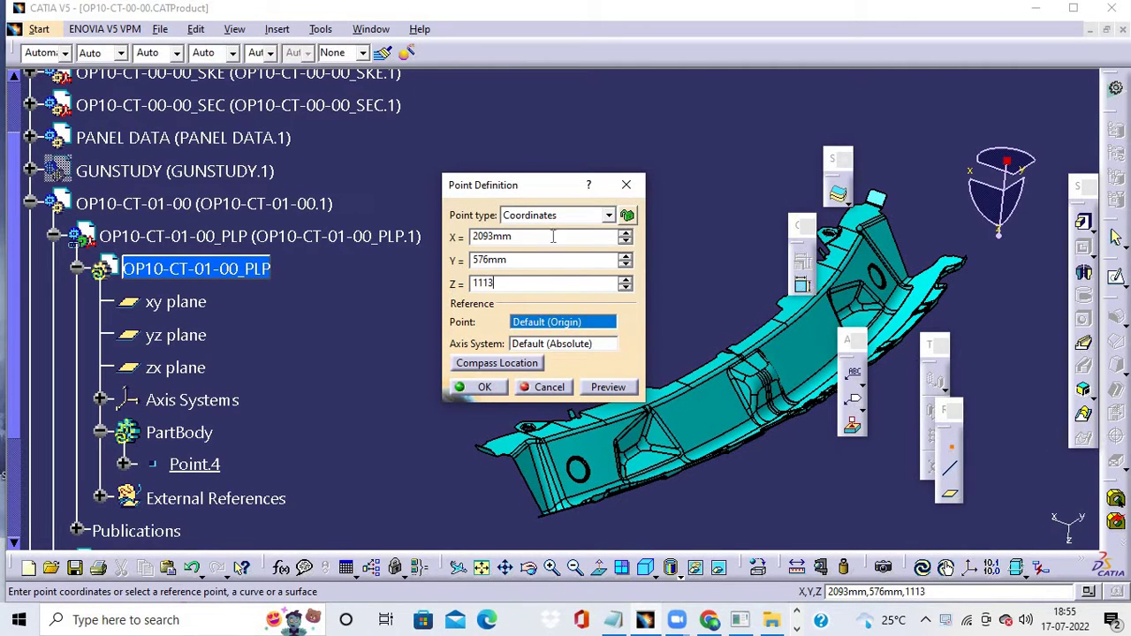
pyautogui.moveTo(552, 190); pyautogui.dragTo(526, 73)
pyautogui.moveTo(690, 263); pyautogui.dragTo(423, 339, button='middle')
pyautogui.click(458, 271)
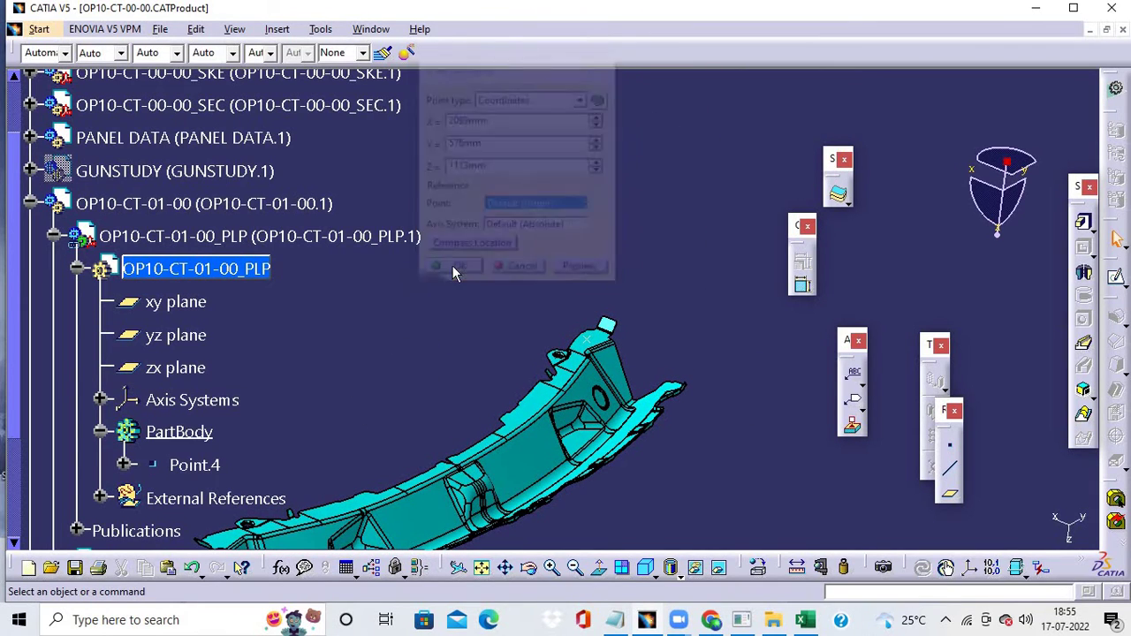
# - Create a standard axis system with its origin on the new point, leaving the axis directions unselected
pyautogui.moveTo(553, 345); pyautogui.dragTo(660, 282, button='middle')
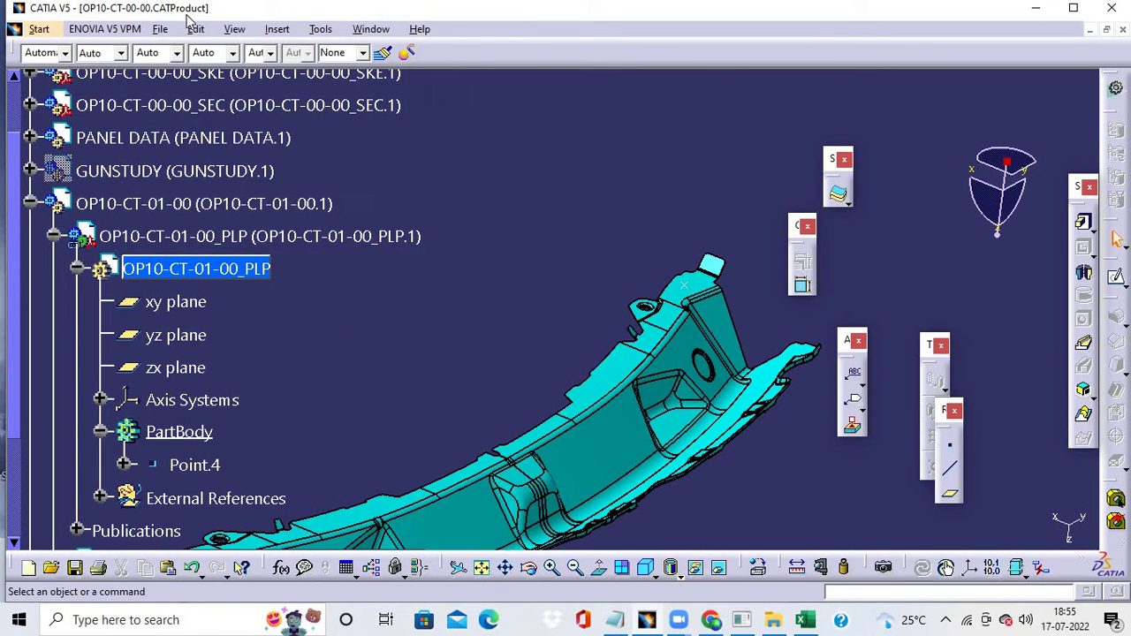
pyautogui.click(277, 29)
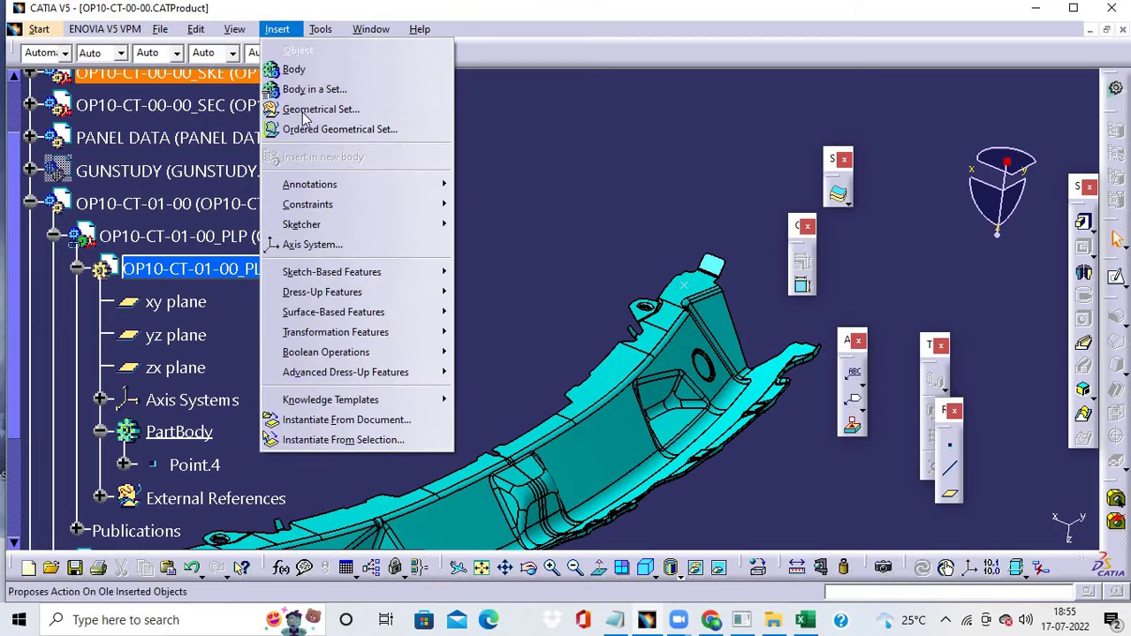
pyautogui.click(309, 244)
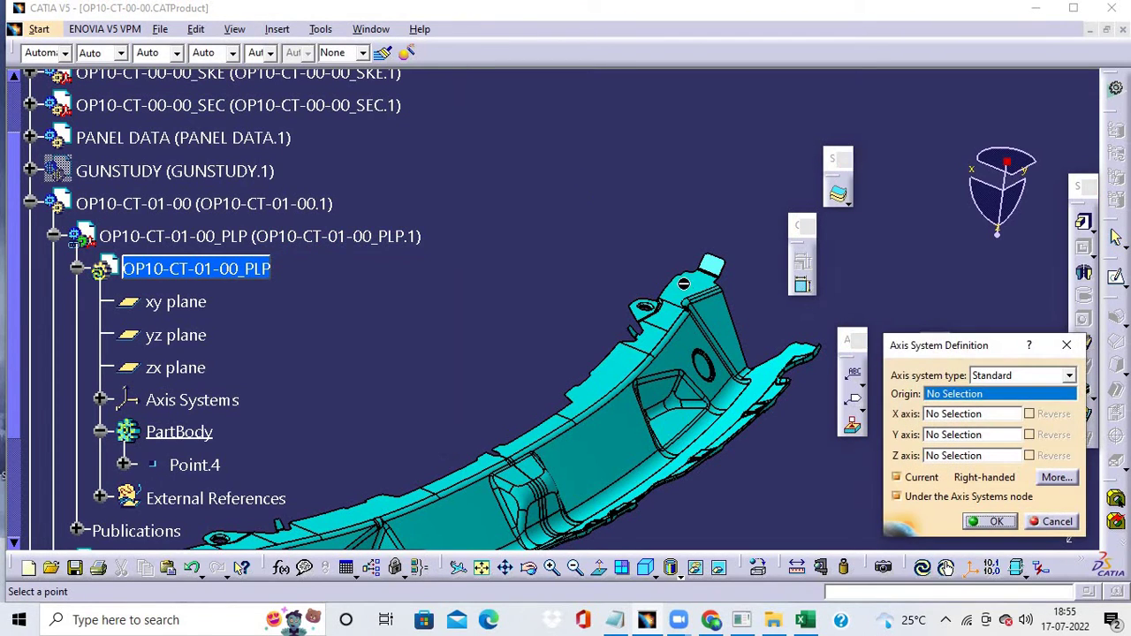
pyautogui.click(693, 294)
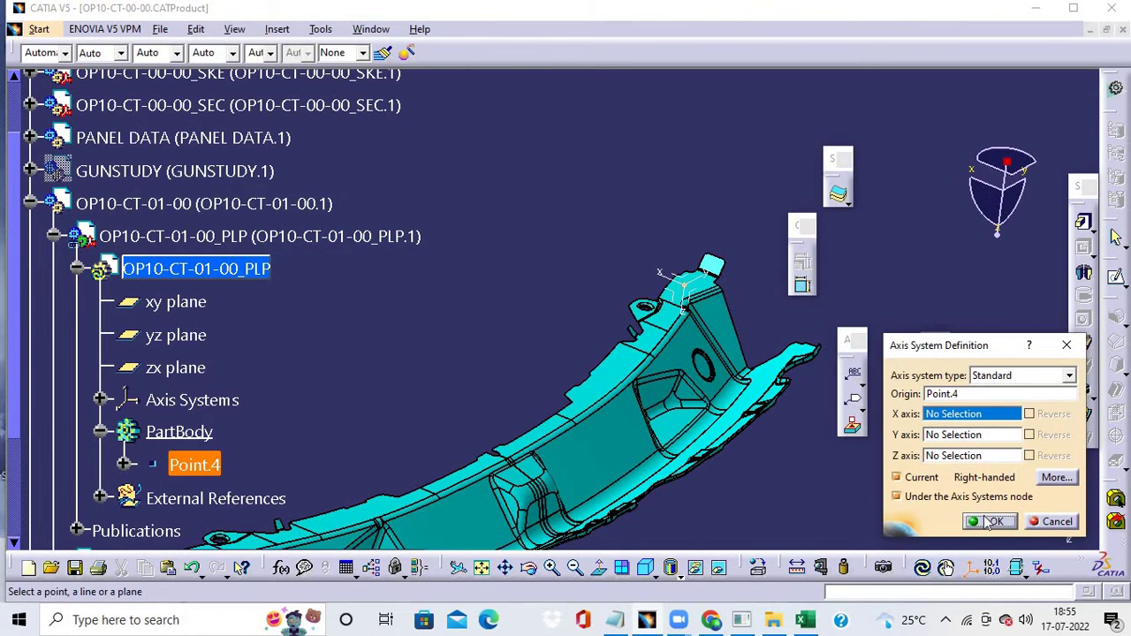
pyautogui.moveTo(624, 224); pyautogui.dragTo(484, 272, button='middle')
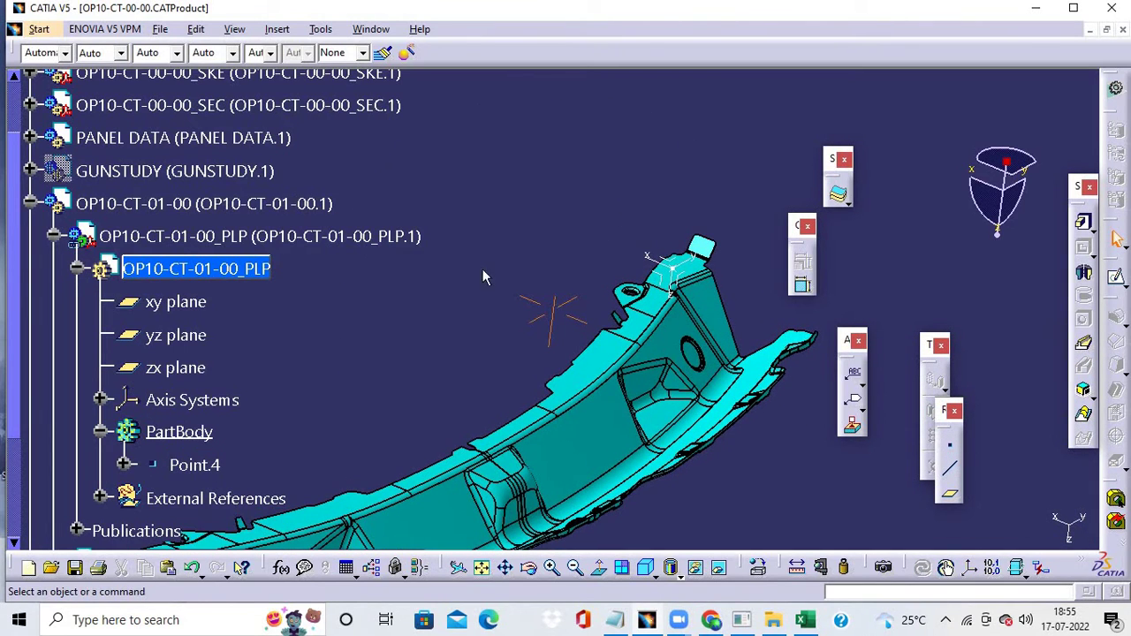
# - Make the OP10-CT-01-00 assembly active and insert a new part into it
pyautogui.click(77, 269)
pyautogui.doubleClick(141, 204)
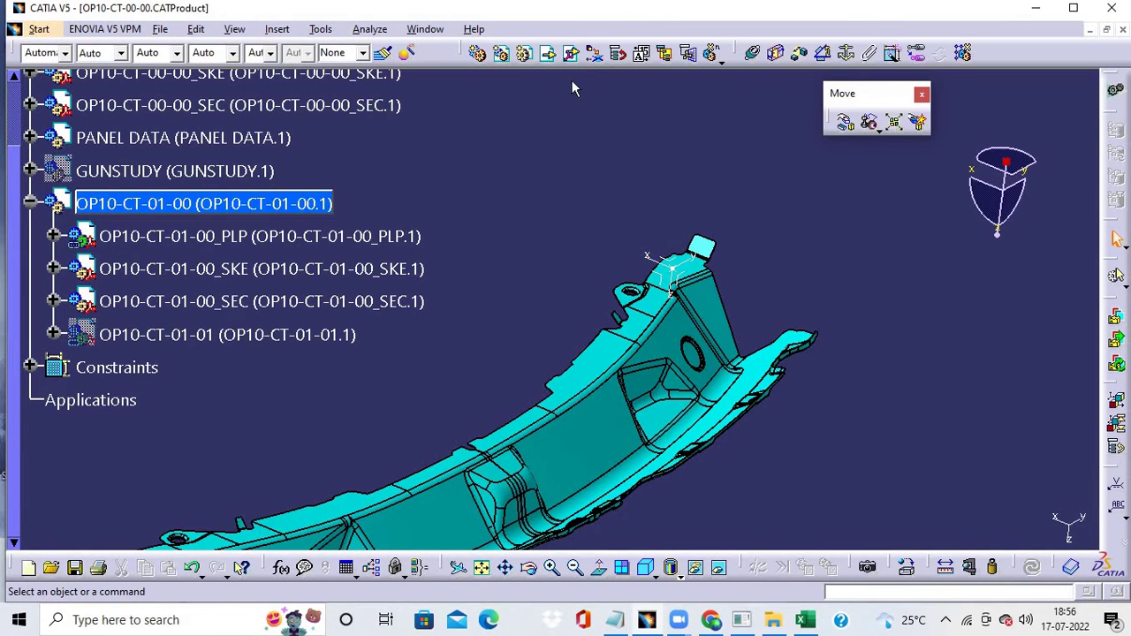
pyautogui.click(525, 53)
pyautogui.click(294, 206)
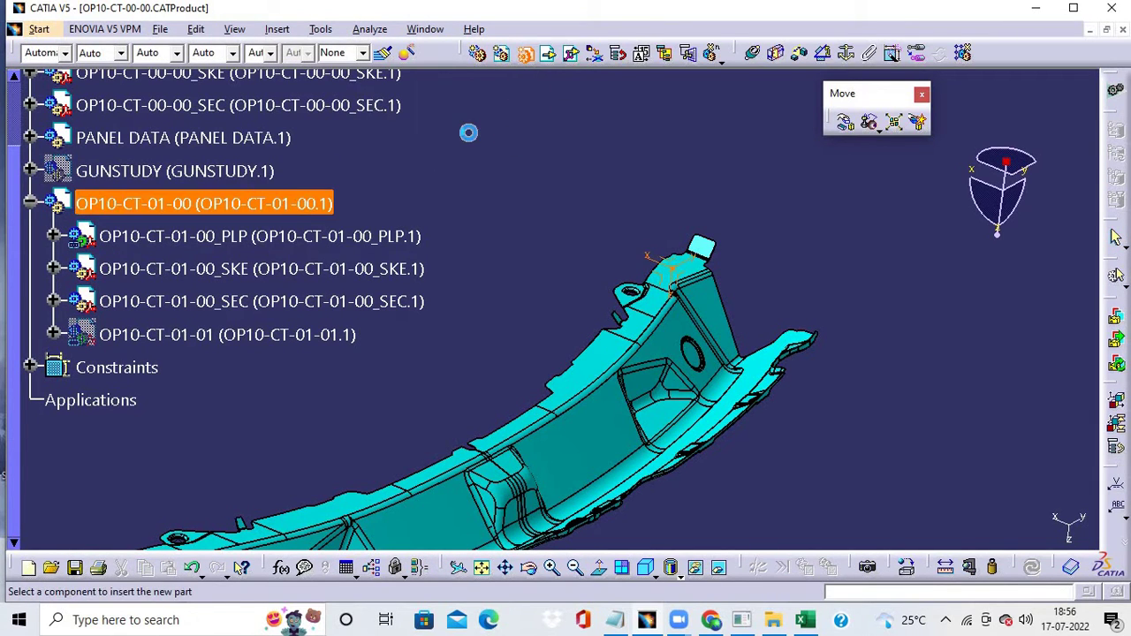
pyautogui.click(601, 367)
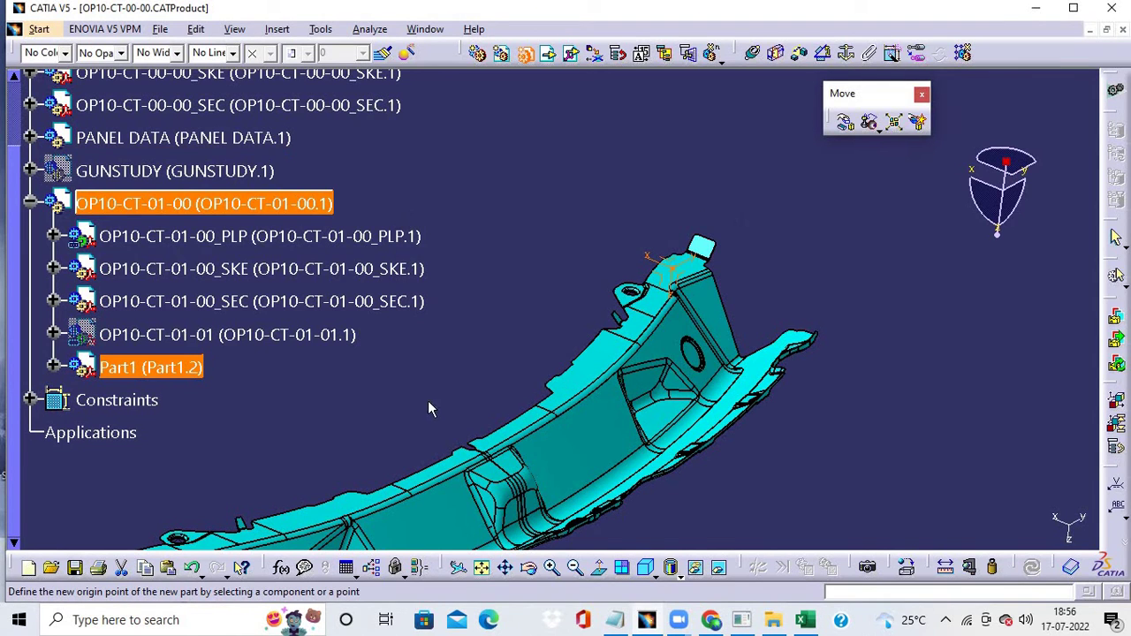
# - Set the new part's number to OP10-CT-01-02 and its instance name to OP10-CT-01-02.1, following the part number of OP10-CT-01-01
pyautogui.rightClick(279, 338)
pyautogui.click(318, 71)
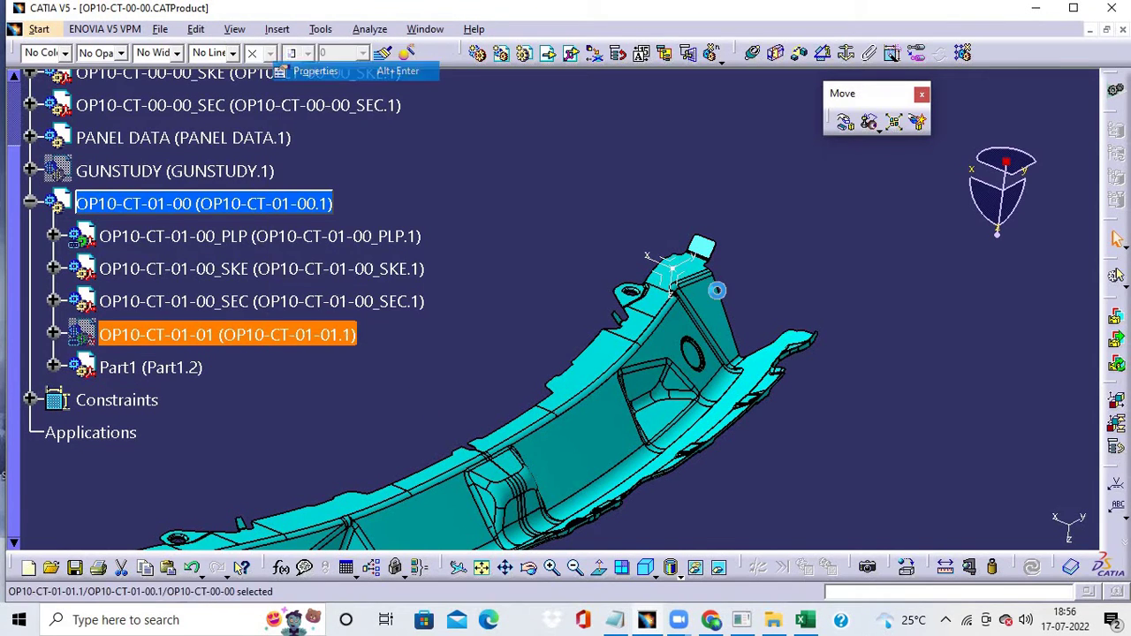
pyautogui.moveTo(522, 301); pyautogui.dragTo(596, 311)
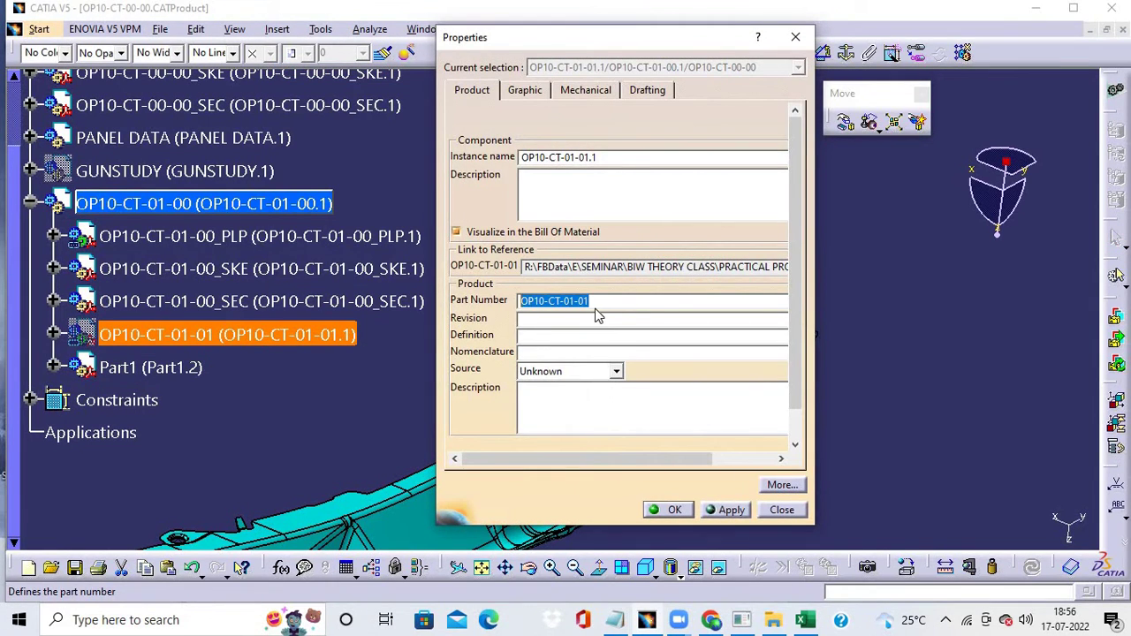
pyautogui.click(672, 510)
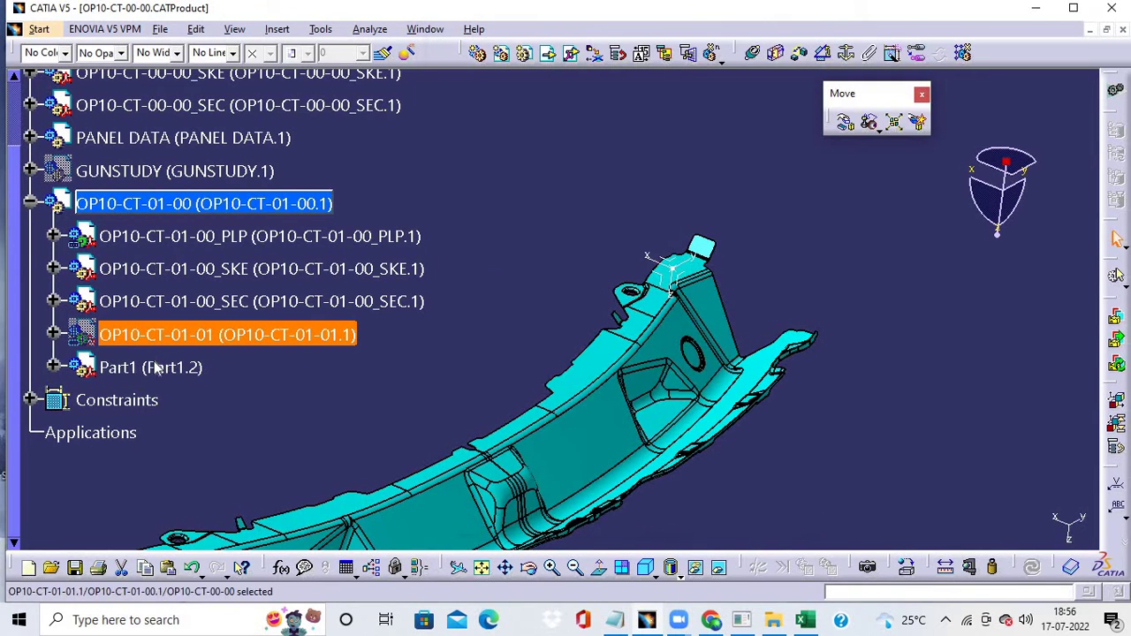
pyautogui.rightClick(157, 367)
pyautogui.click(204, 97)
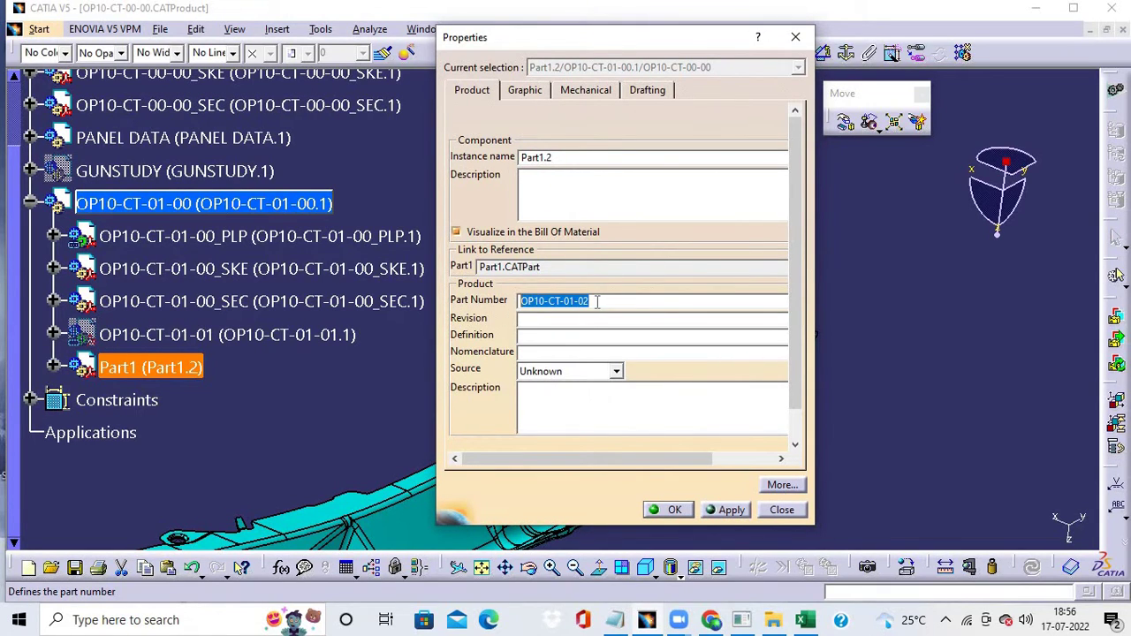
pyautogui.doubleClick(559, 156)
pyautogui.write('OP10-CT-01-02')
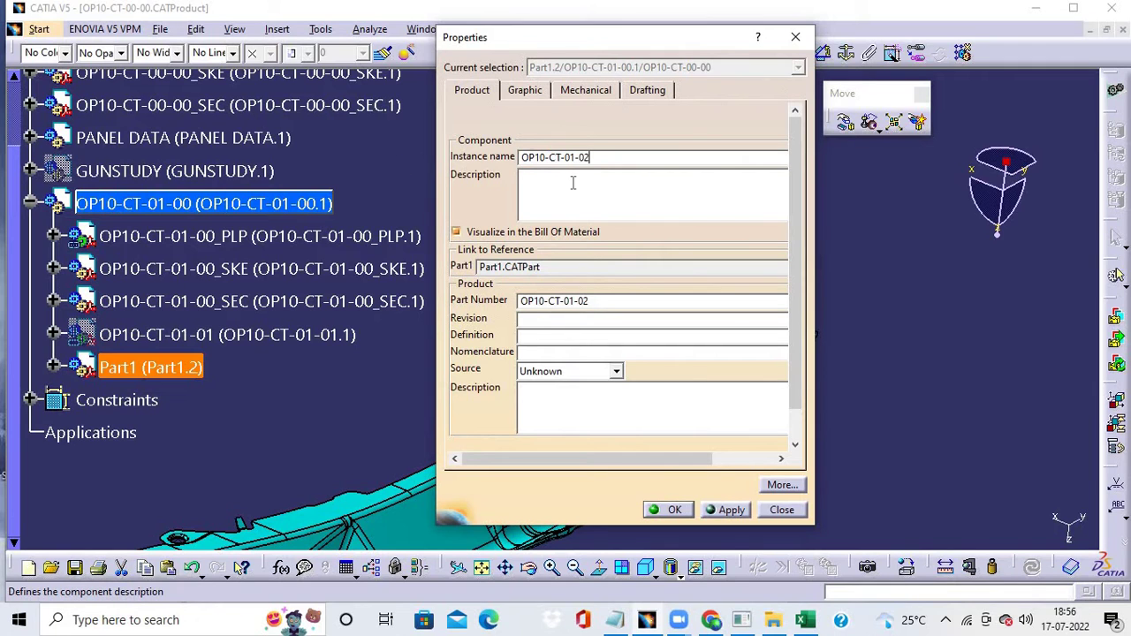
pyautogui.click(672, 509)
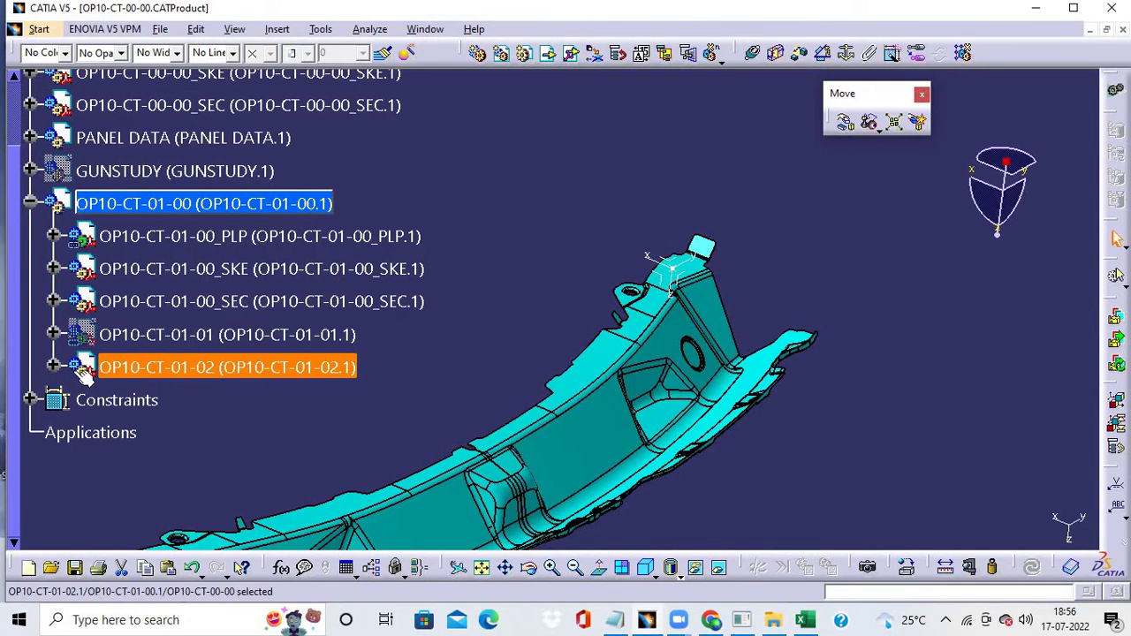
# - Expand part OP10-CT-01-02, make it the part being edited and insert a new body into it
pyautogui.click(53, 367)
pyautogui.click(75, 400)
pyautogui.scroll(-3, 176, 371)
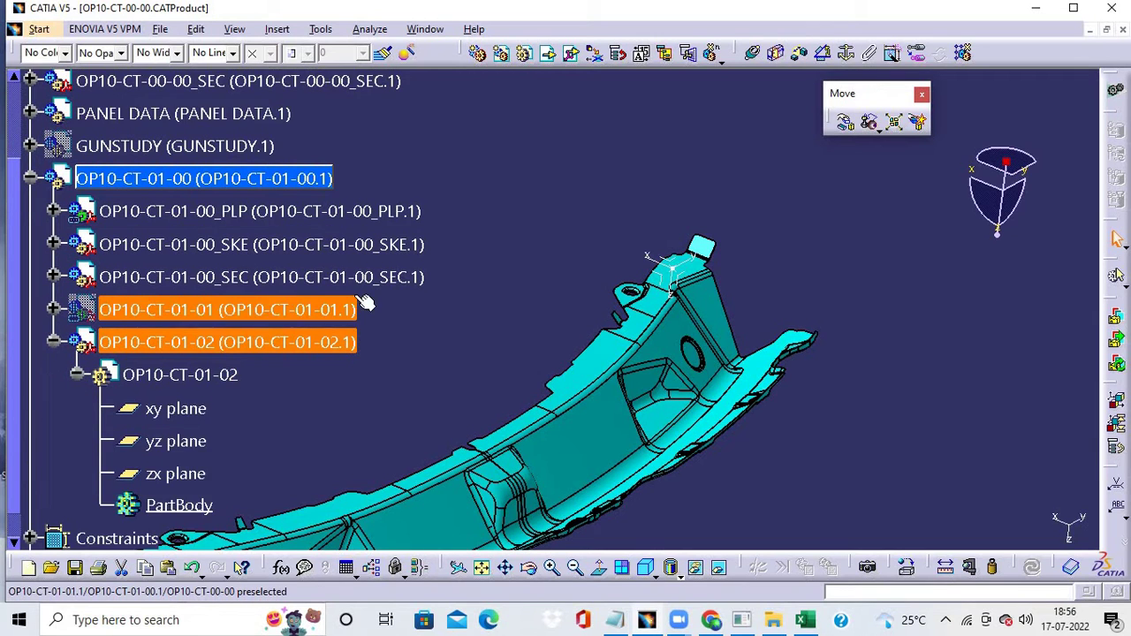
pyautogui.click(185, 458)
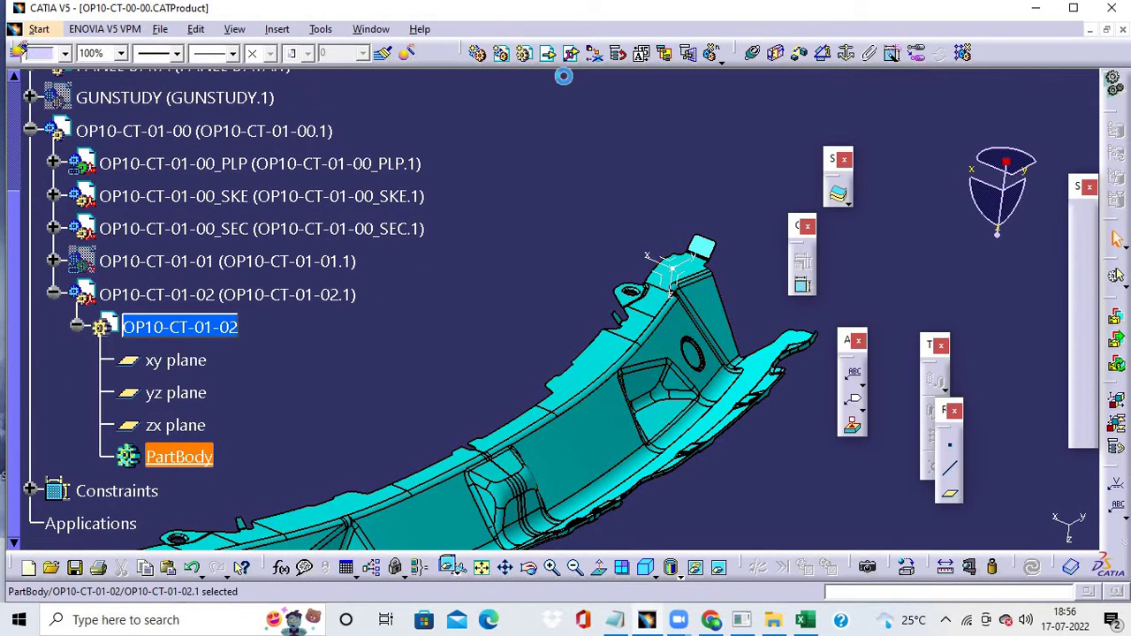
pyautogui.click(280, 31)
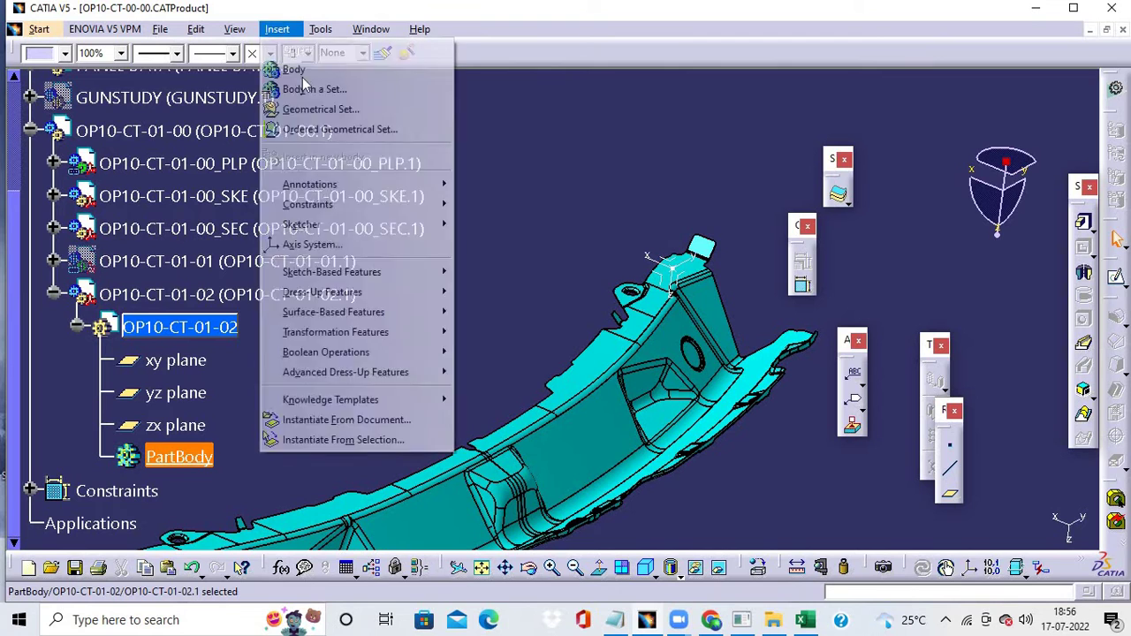
pyautogui.click(301, 68)
# - Start a positioned sketch on the xz plane of the new axis system, with the V direction reversed
pyautogui.moveTo(647, 441); pyautogui.dragTo(640, 283, button='middle')
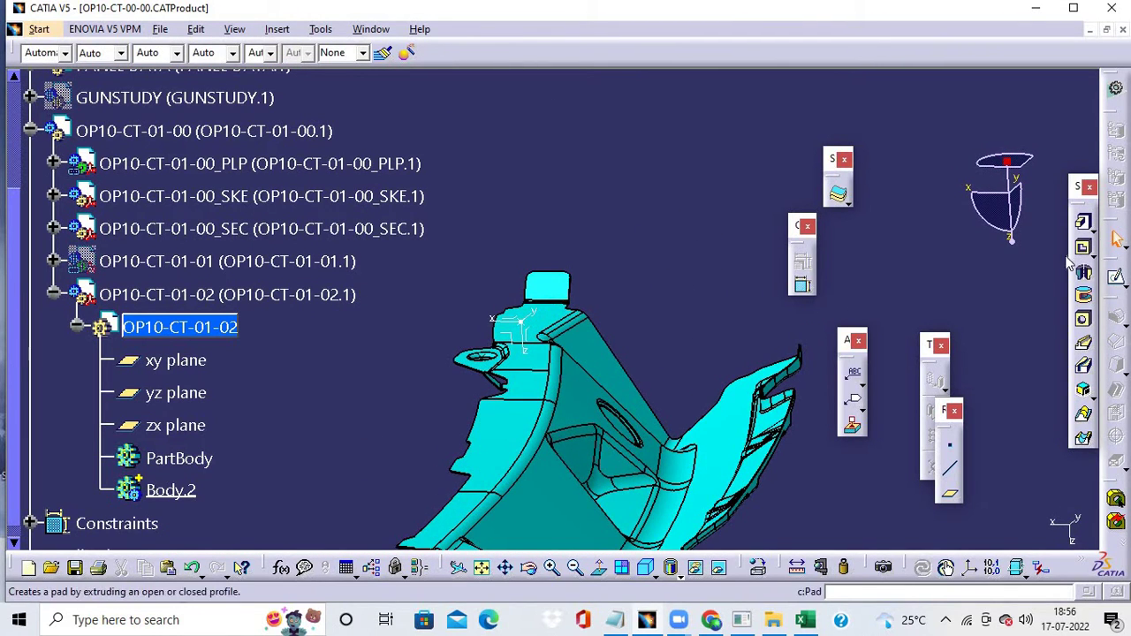
pyautogui.click(1120, 283)
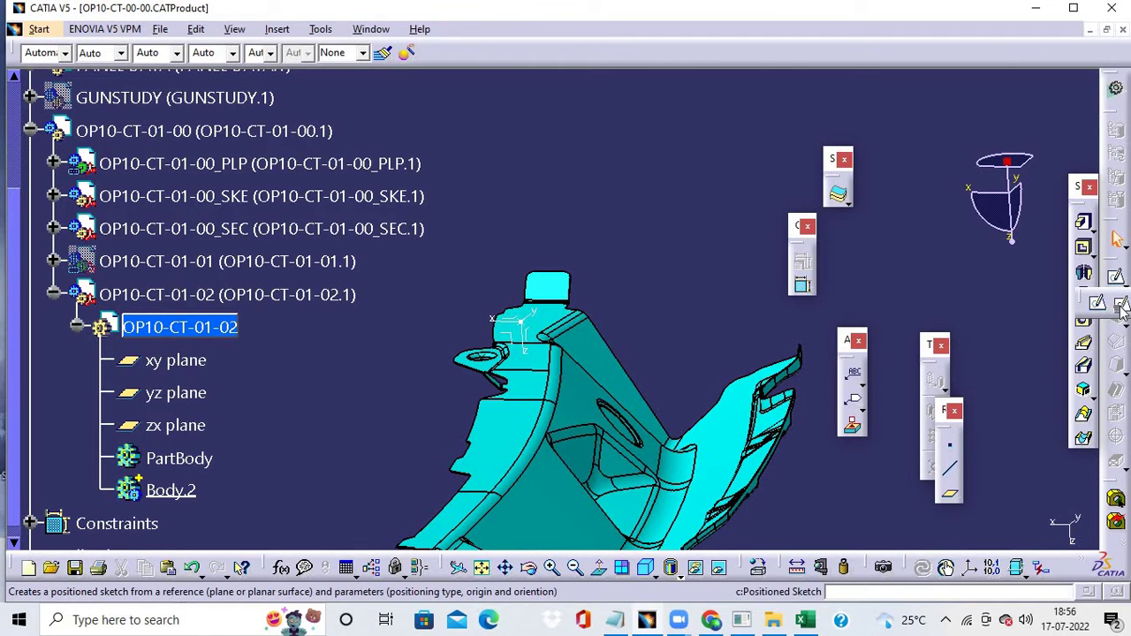
pyautogui.click(518, 338)
pyautogui.moveTo(611, 293); pyautogui.dragTo(574, 510, button='middle')
pyautogui.click(989, 425)
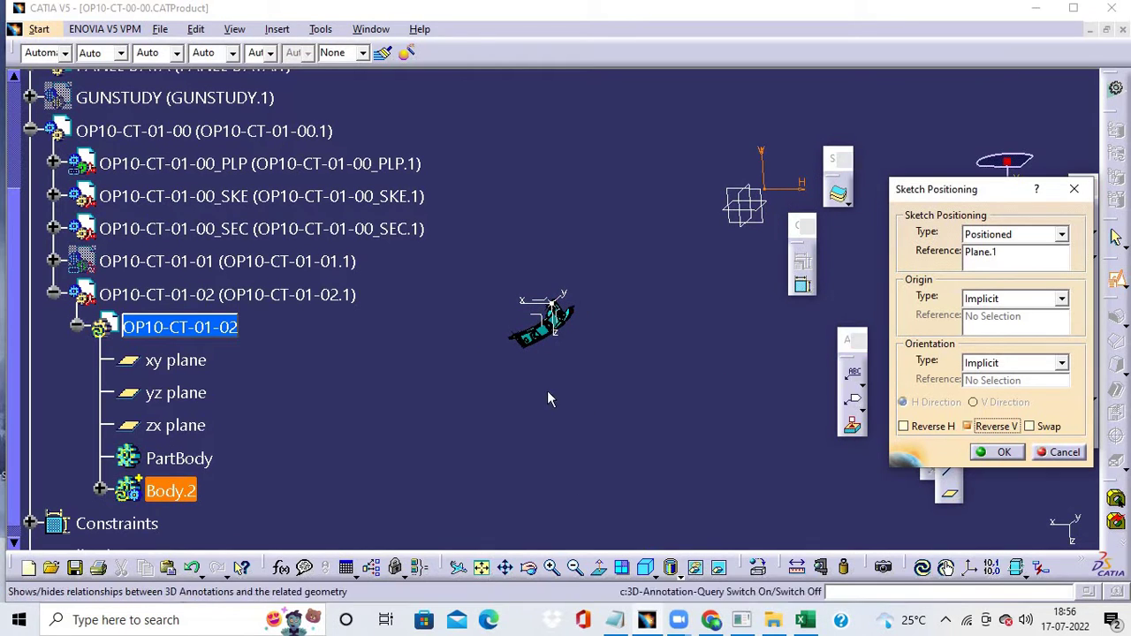
pyautogui.moveTo(547, 391); pyautogui.dragTo(571, 168, button='middle')
pyautogui.click(1013, 454)
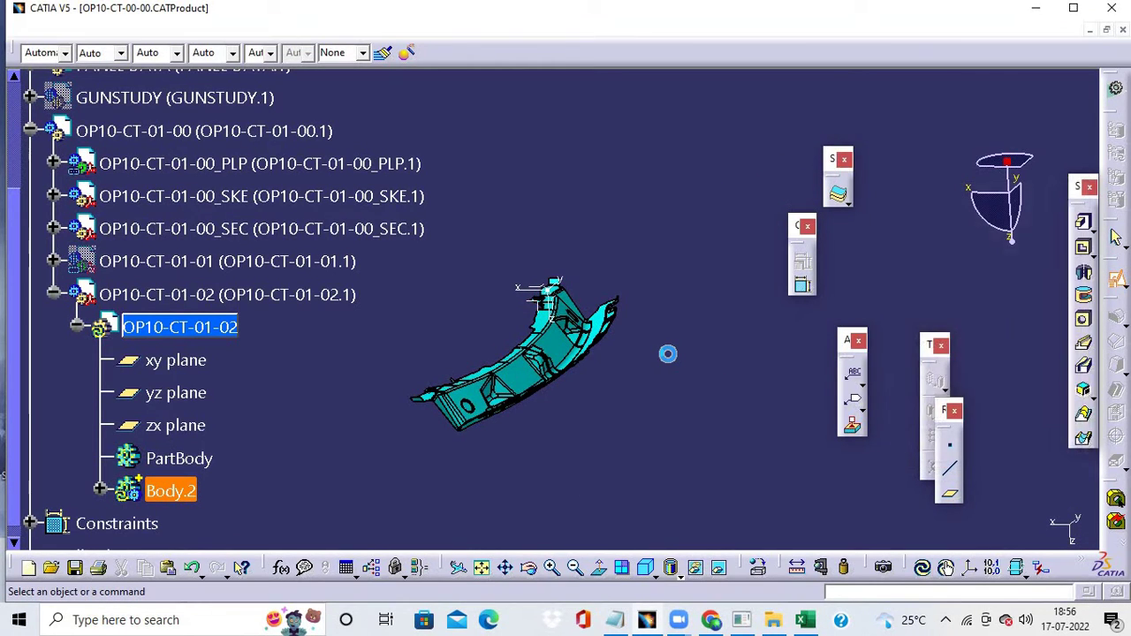
pyautogui.moveTo(670, 362); pyautogui.dragTo(779, 303, button='middle')
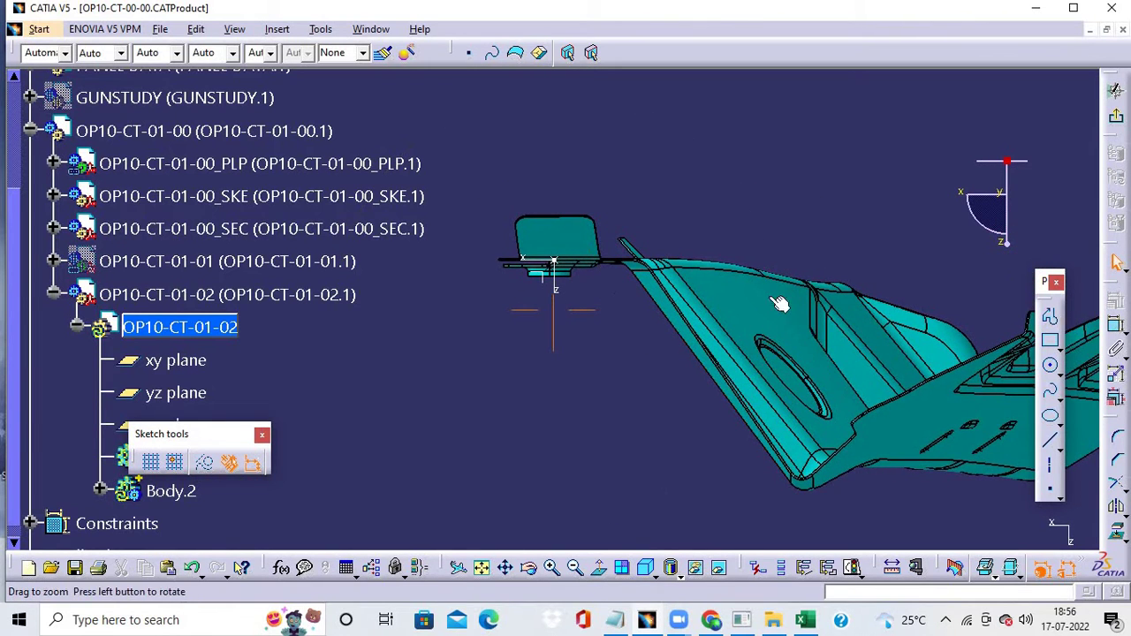
# - Sketch a narrow upright rectangle rising from the panel flange, with its lower corner near the axis system origin
pyautogui.click(1050, 340)
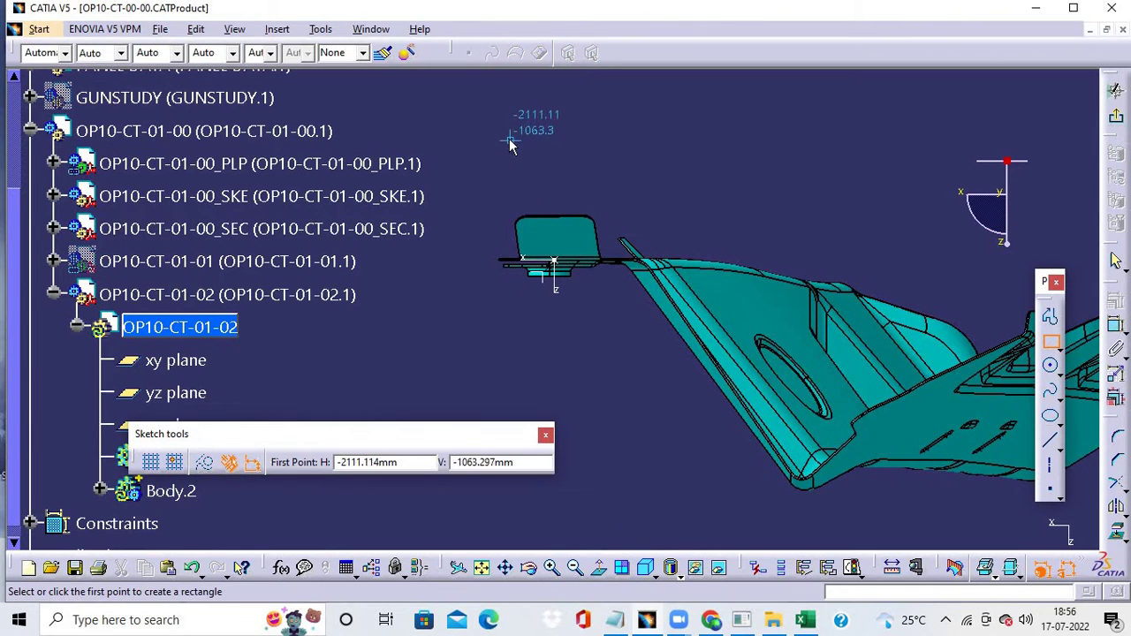
pyautogui.click(510, 139)
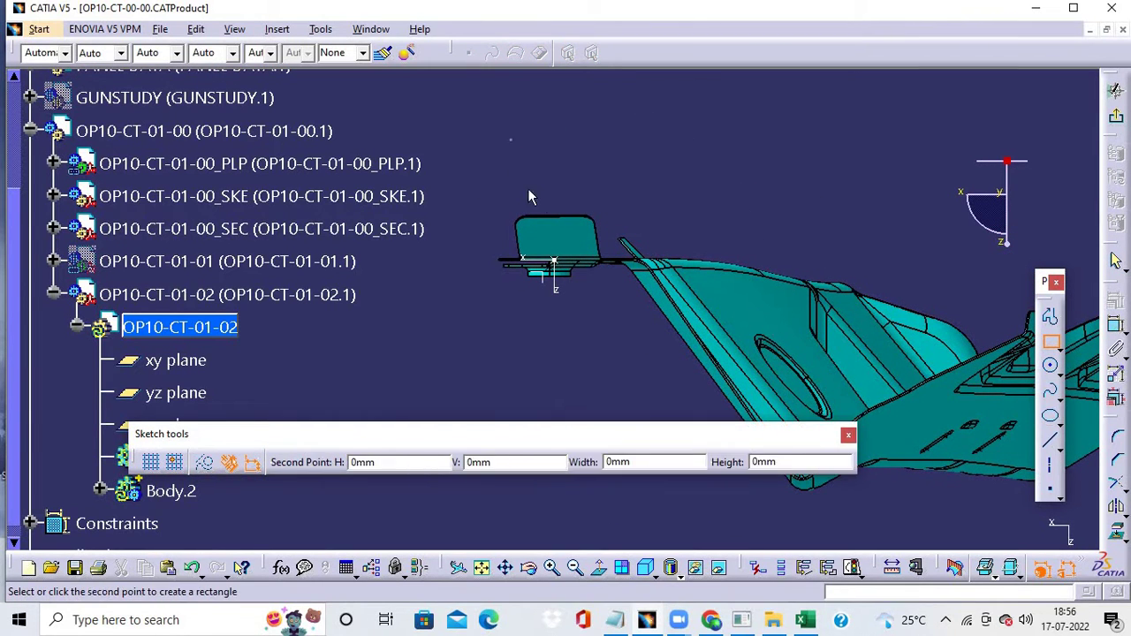
pyautogui.click(553, 267)
pyautogui.moveTo(641, 183)
pyautogui.mouseDown(button='middle')
pyautogui.moveTo(670, 287)
pyautogui.moveTo(847, 325)
pyautogui.moveTo(733, 249)
pyautogui.mouseUp(button='middle')
# - Sketch a second, horizontal rectangle about 91 mm wide and 20 mm high across the upper end of the upright one
pyautogui.click(1051, 340)
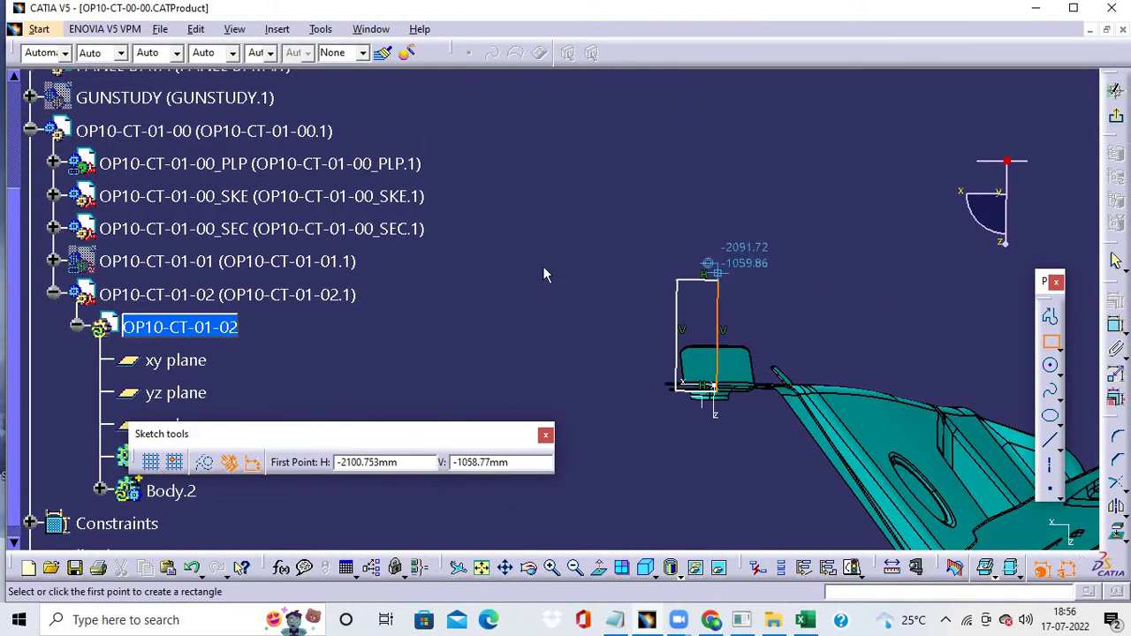
pyautogui.click(543, 262)
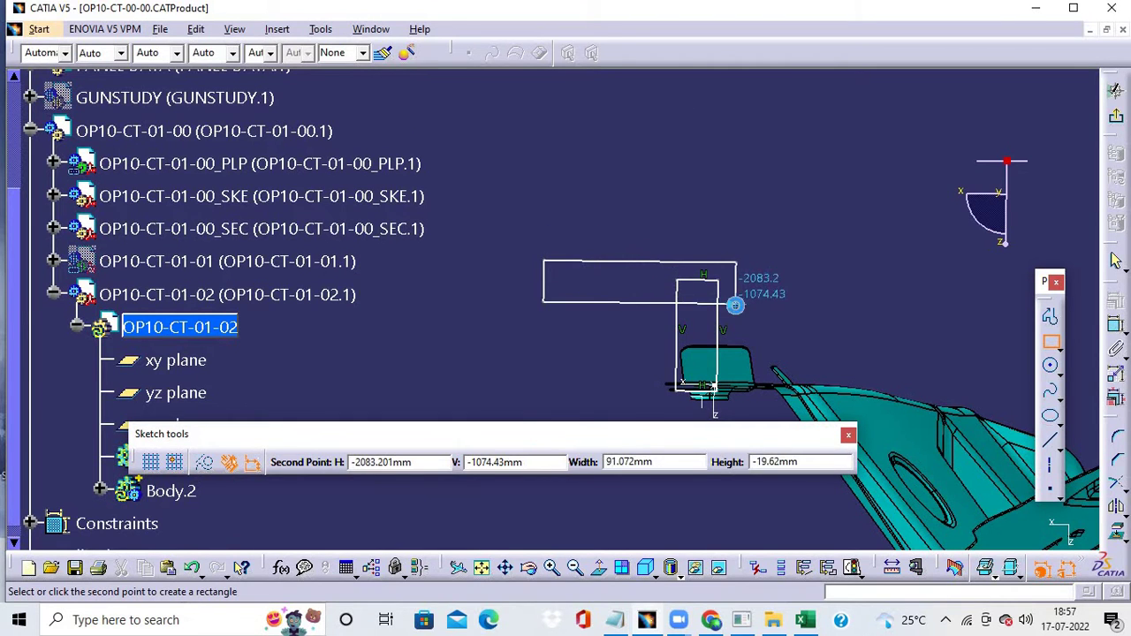
pyautogui.click(738, 304)
pyautogui.moveTo(769, 305); pyautogui.dragTo(617, 283, button='middle')
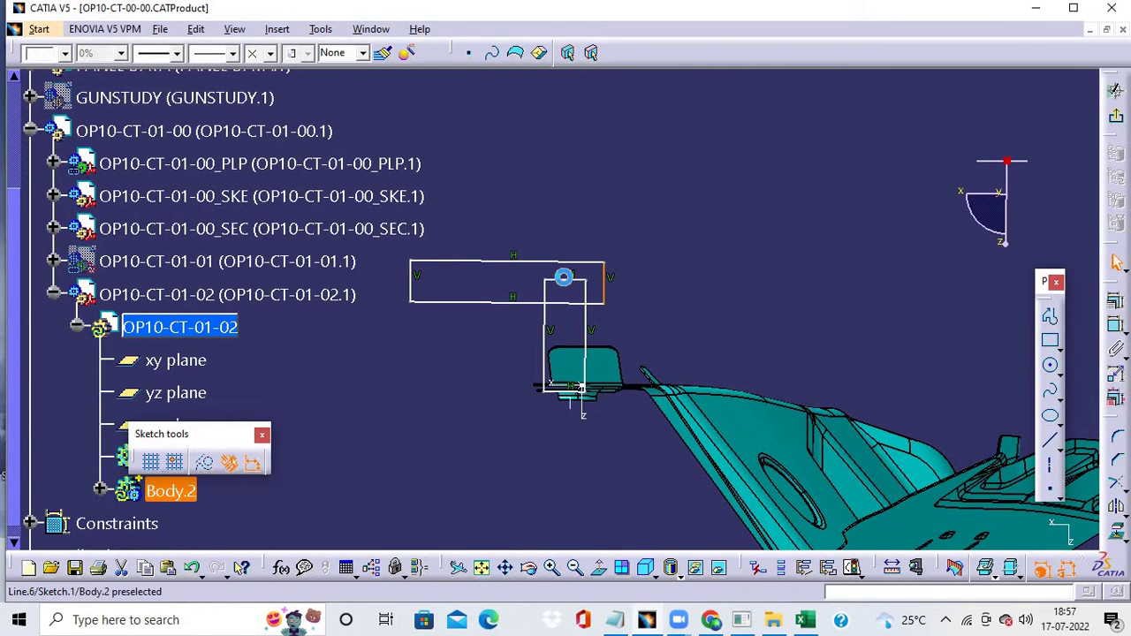
# - Delete the short end lines inside the overlap of both rectangles and trim the remaining lines into one closed L-shaped profile
pyautogui.rightClick(573, 281)
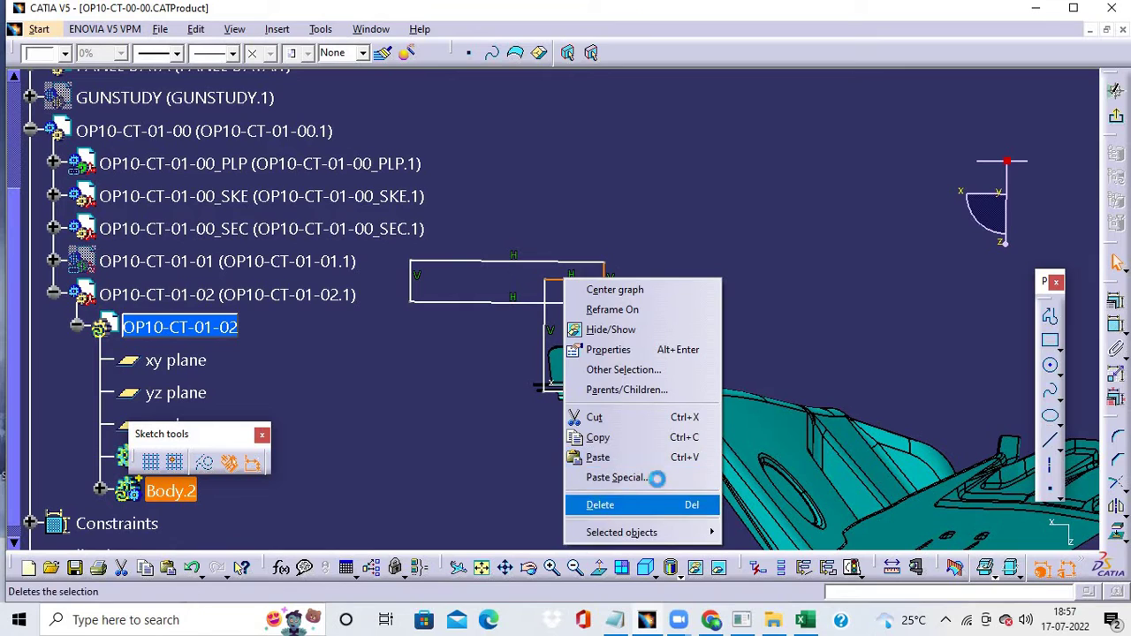
pyautogui.click(601, 503)
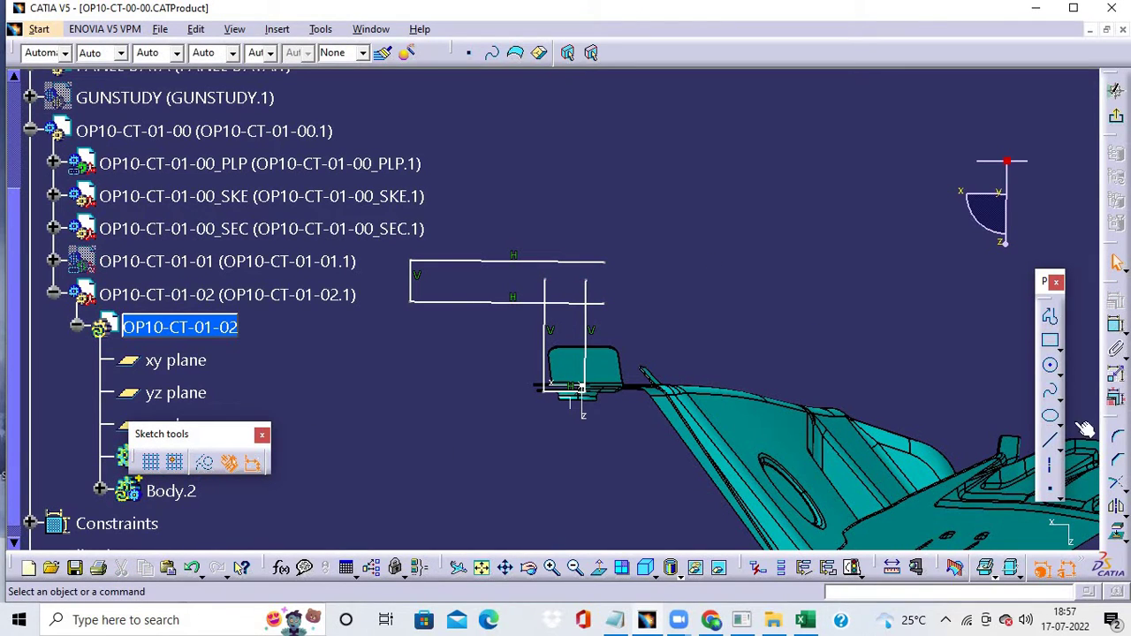
pyautogui.click(1116, 484)
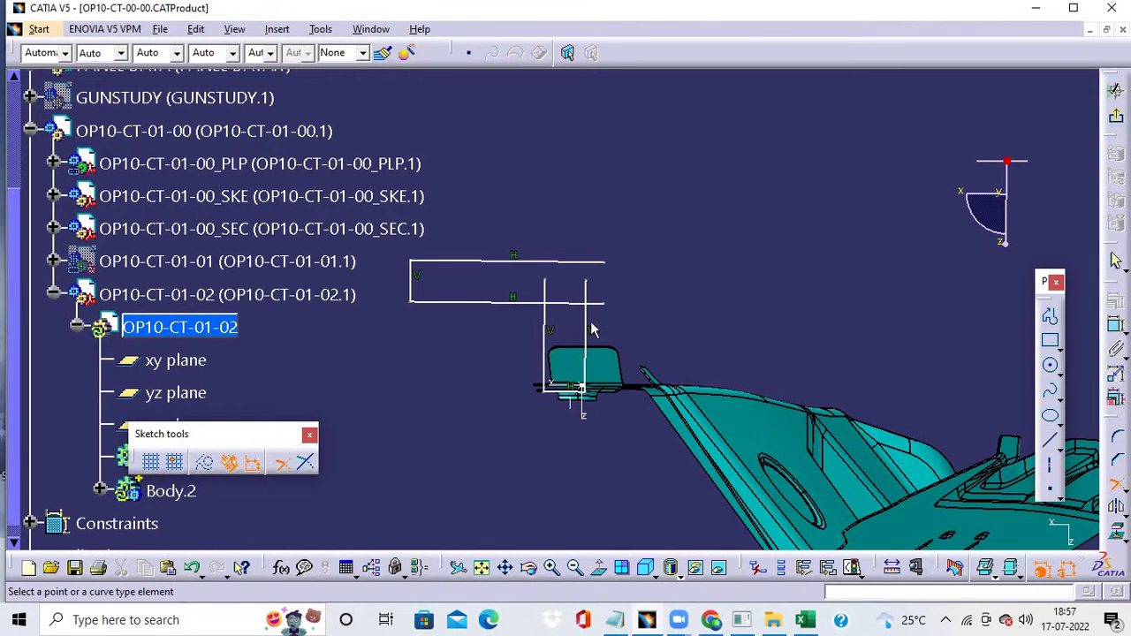
pyautogui.click(586, 318)
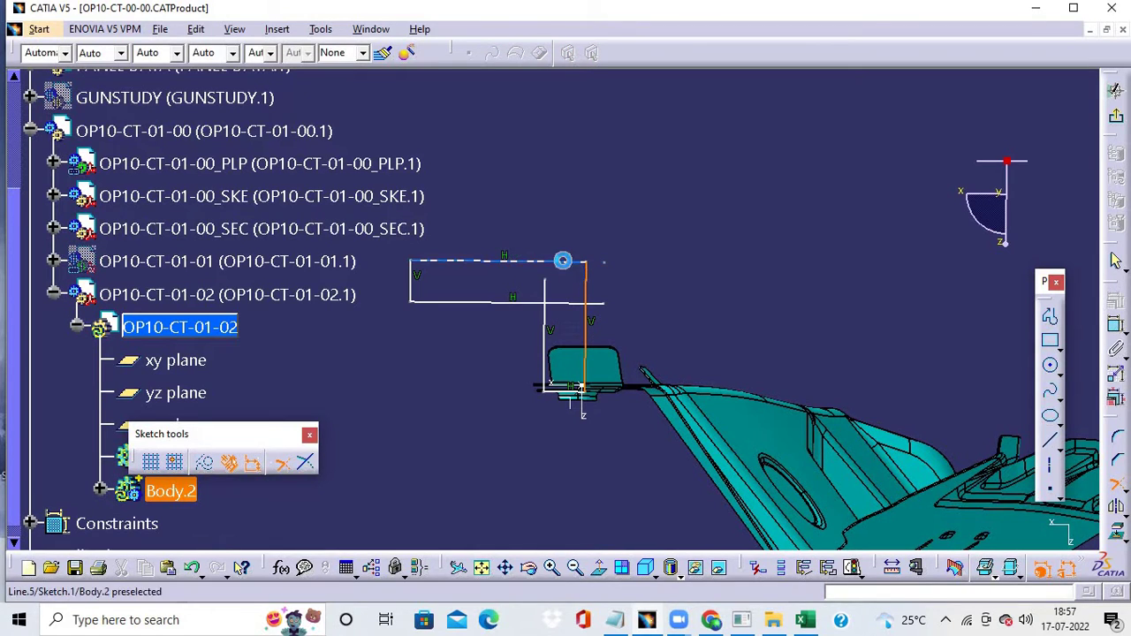
pyautogui.click(560, 262)
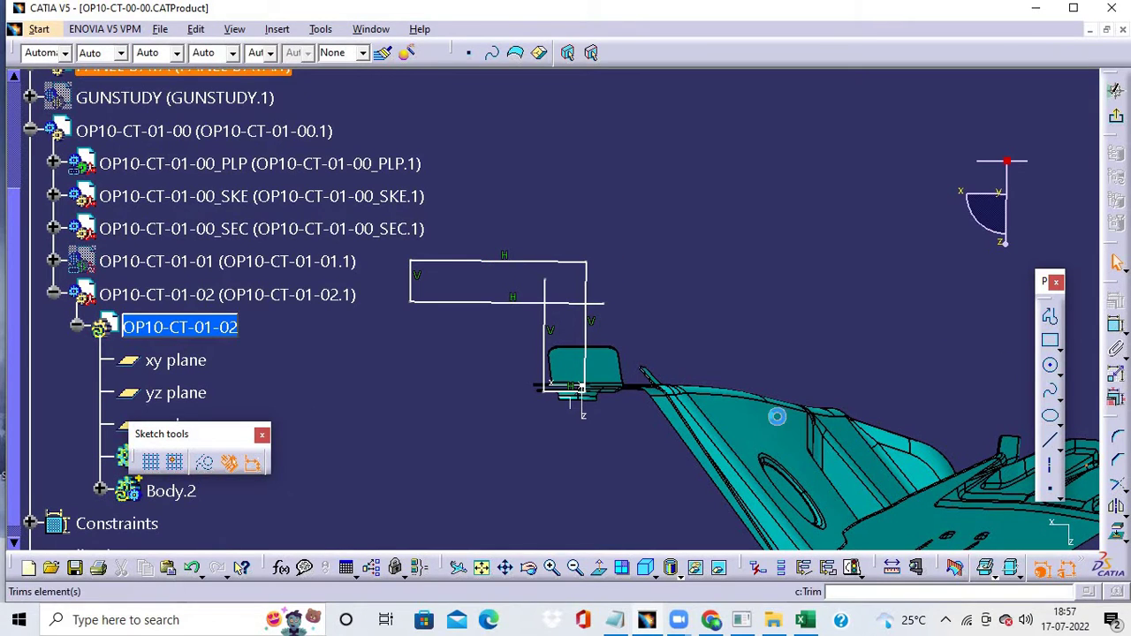
pyautogui.click(545, 340)
pyautogui.click(535, 302)
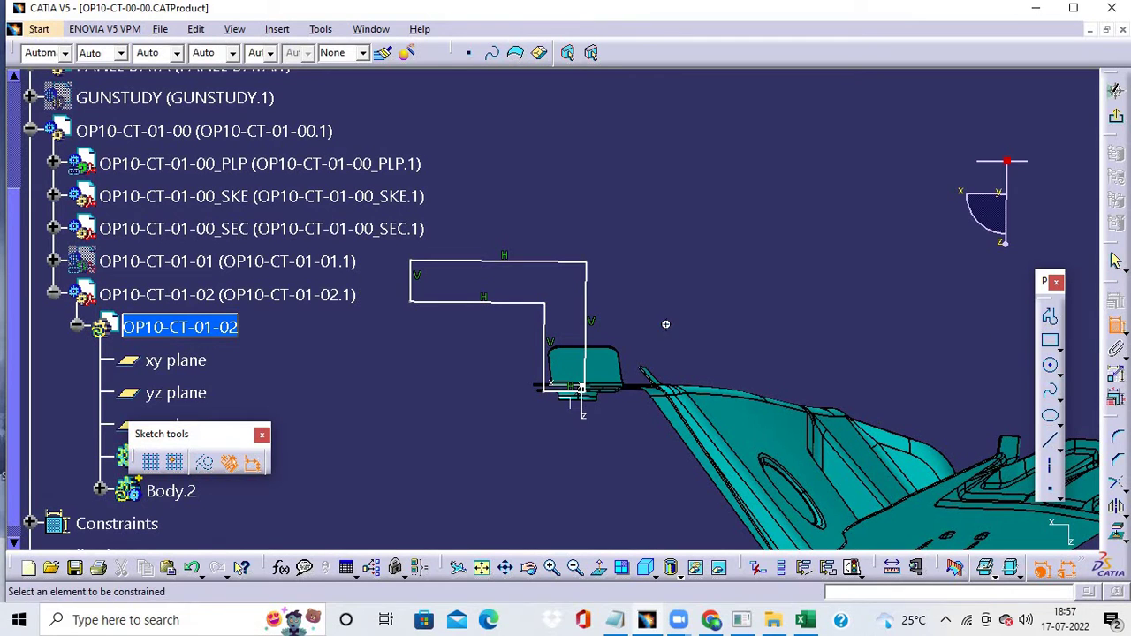
# - Constrain the bottom edge of the upright leg at 5 mm from the horizontal axis of the axis system
pyautogui.moveTo(666, 325)
pyautogui.mouseDown(button='middle')
pyautogui.moveTo(730, 309)
pyautogui.moveTo(720, 336)
pyautogui.moveTo(576, 372)
pyautogui.moveTo(583, 407)
pyautogui.mouseUp(button='middle')
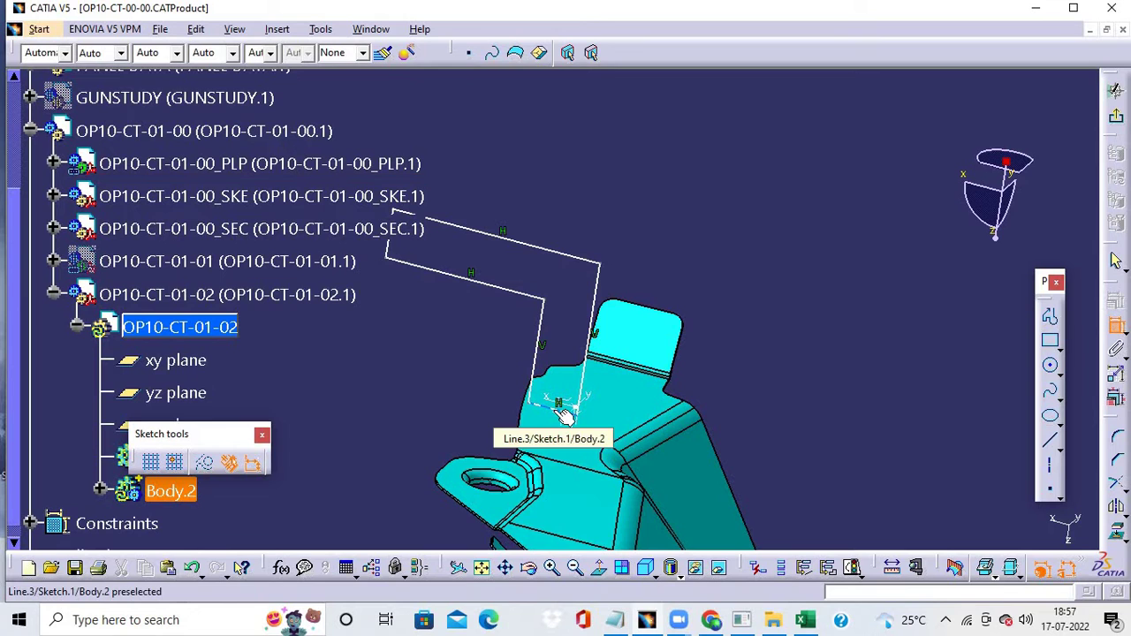
pyautogui.click(512, 401)
pyautogui.doubleClick(479, 390)
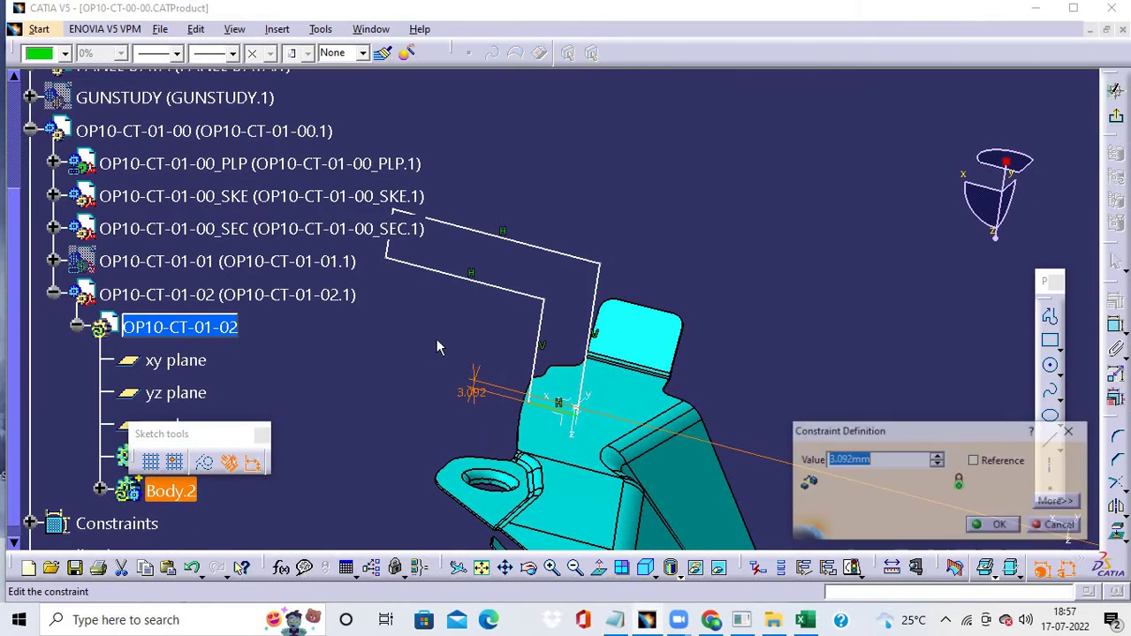
pyautogui.press('Return')
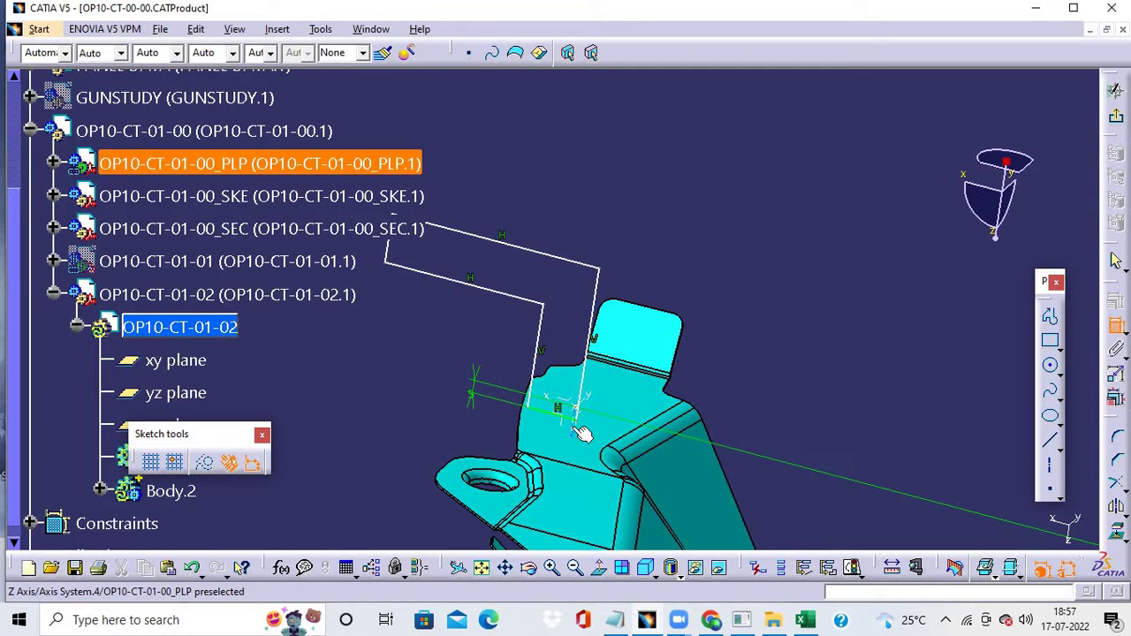
# - Constrain the outer vertical edge of the upright leg at 10 mm from the vertical axis and set the leg's width to 20 mm
pyautogui.click(575, 305)
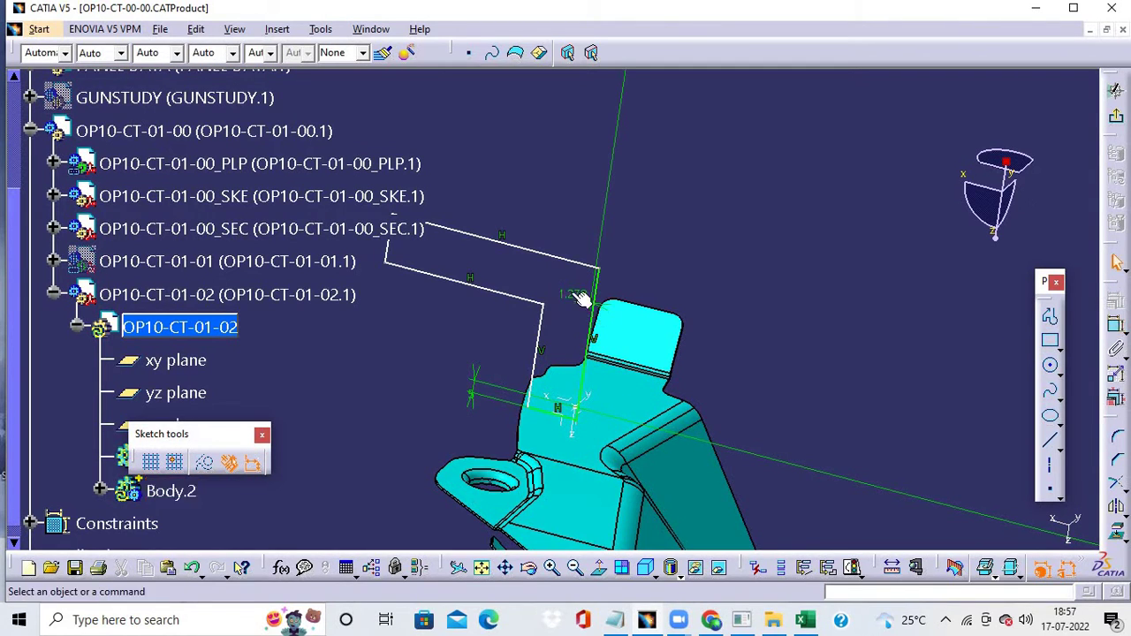
pyautogui.doubleClick(573, 295)
pyautogui.write('10mm')
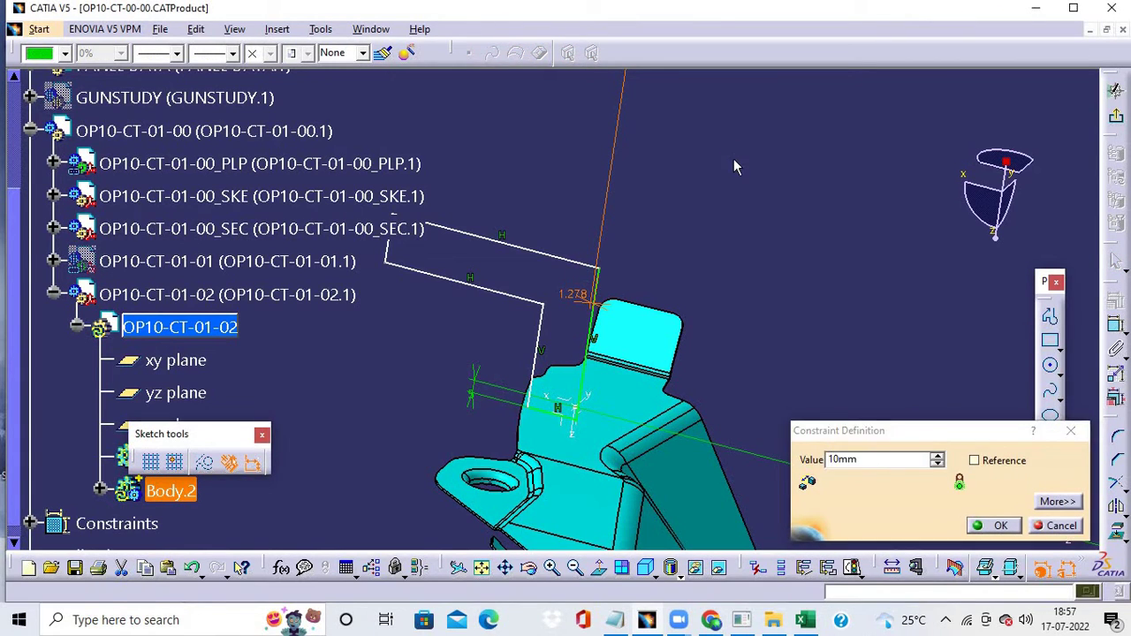
pyautogui.press('Return')
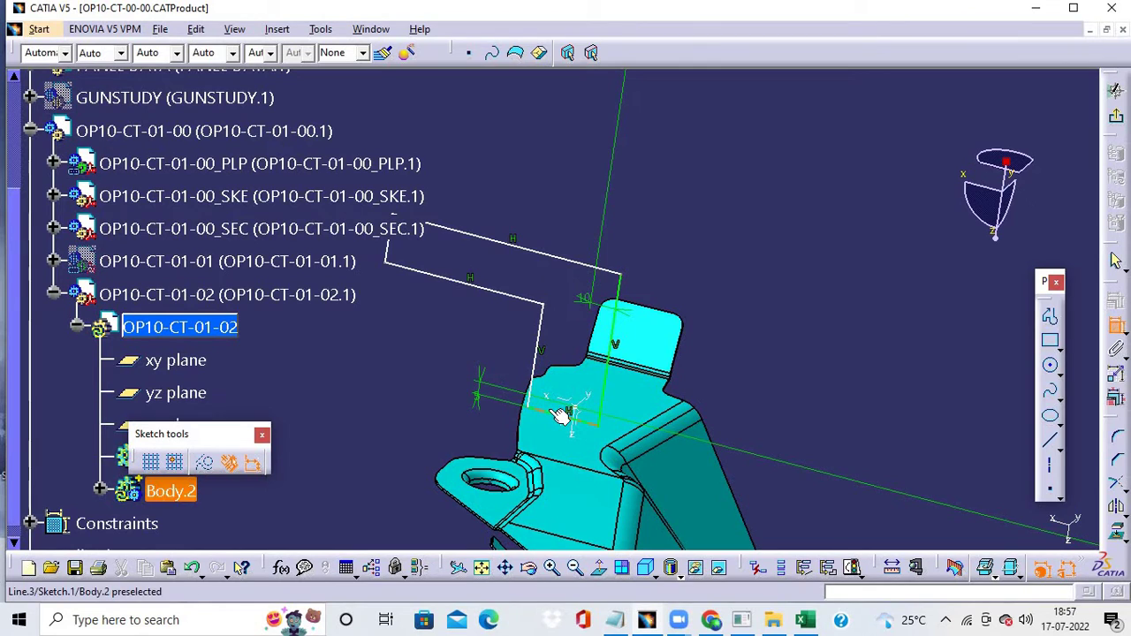
pyautogui.doubleClick(582, 208)
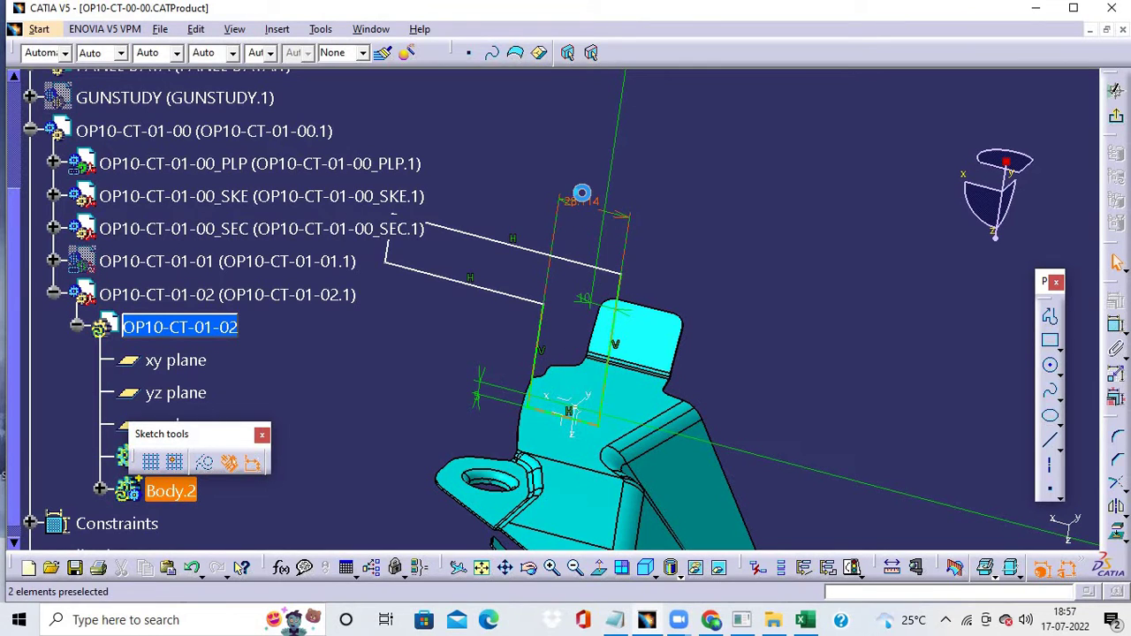
pyautogui.write('20')
pyautogui.press('Return')
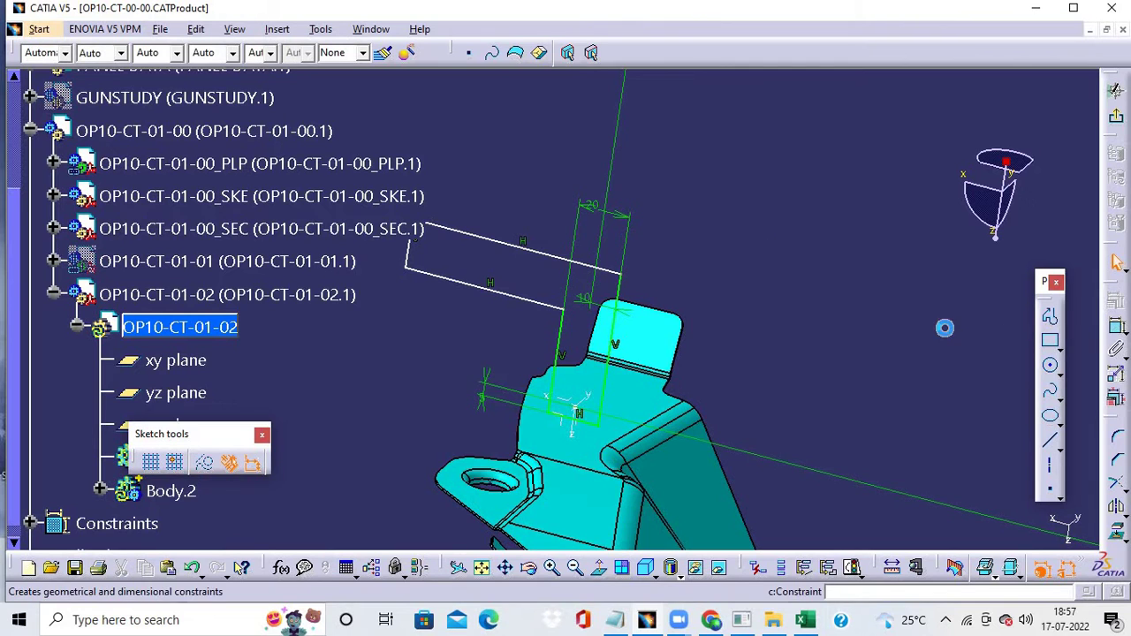
# - Dimension the outer vertical edge of the L-profile and set its length to 60 mm
pyautogui.click(620, 278)
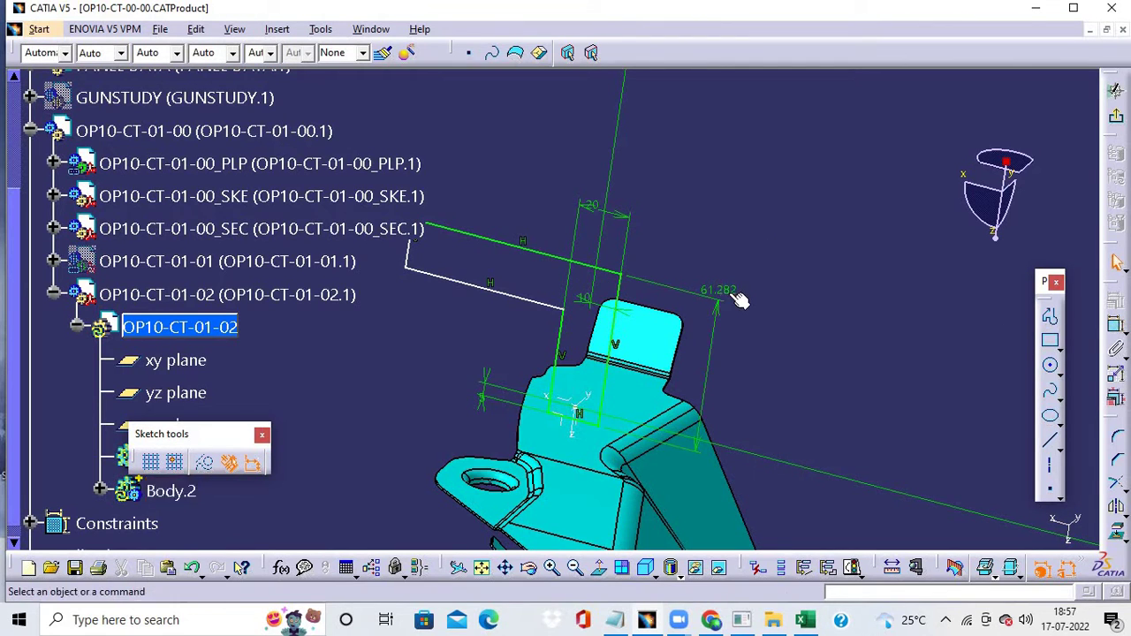
pyautogui.doubleClick(726, 287)
pyautogui.write('6')
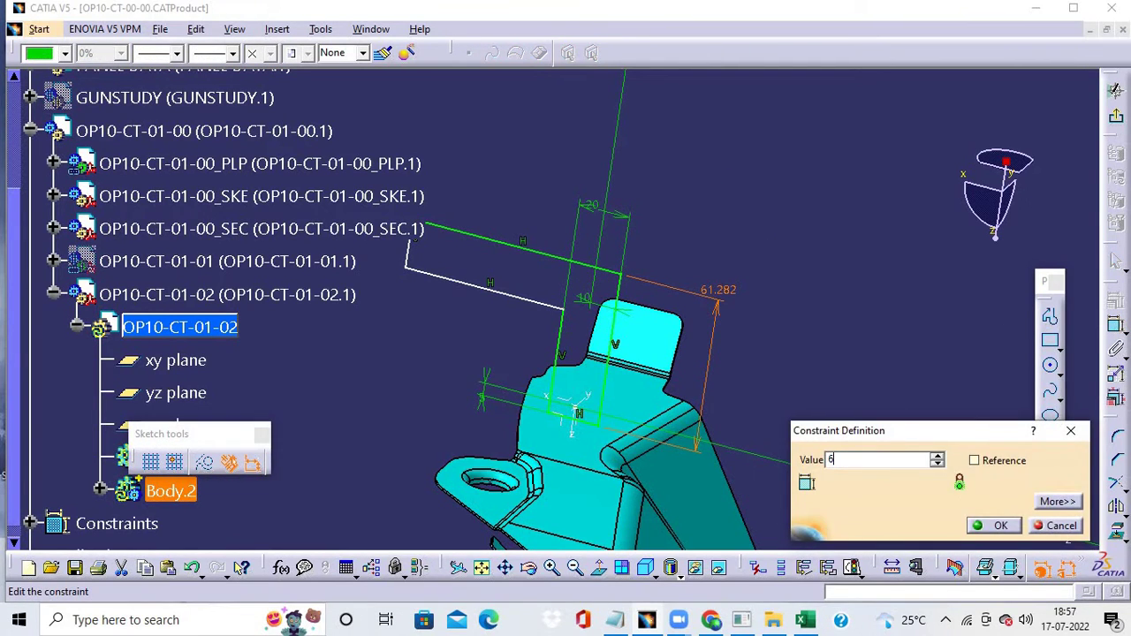
pyautogui.write('0')
pyautogui.press('Return')
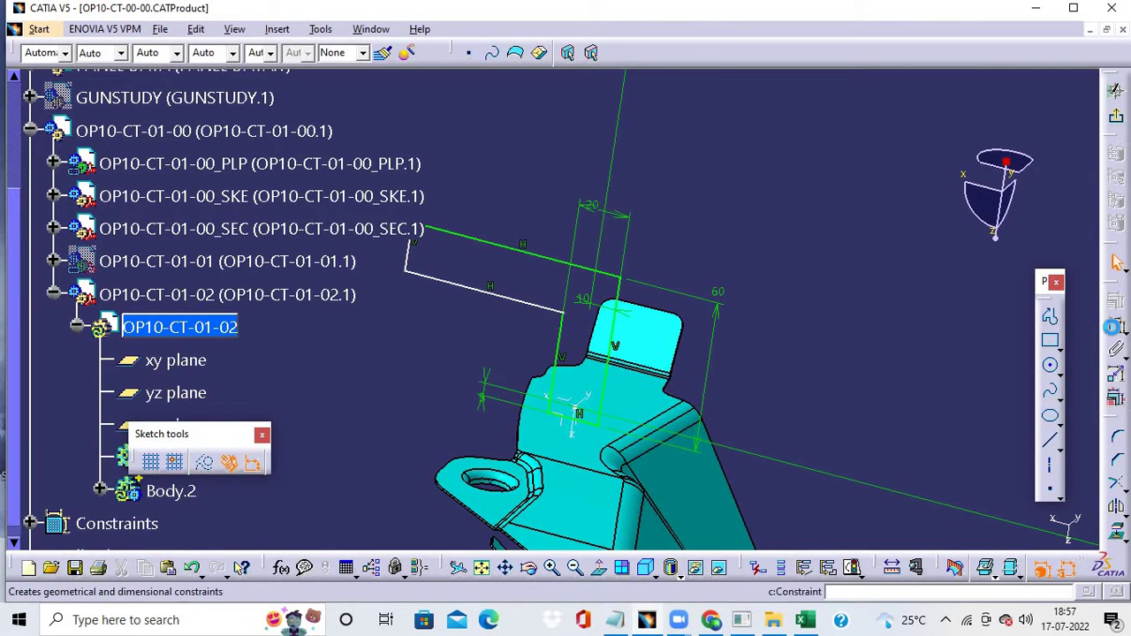
# - Dimension the thickness of the profile's horizontal arm at its free end and set it to 20 mm
pyautogui.click(1114, 328)
pyautogui.moveTo(834, 215); pyautogui.dragTo(836, 265, button='middle')
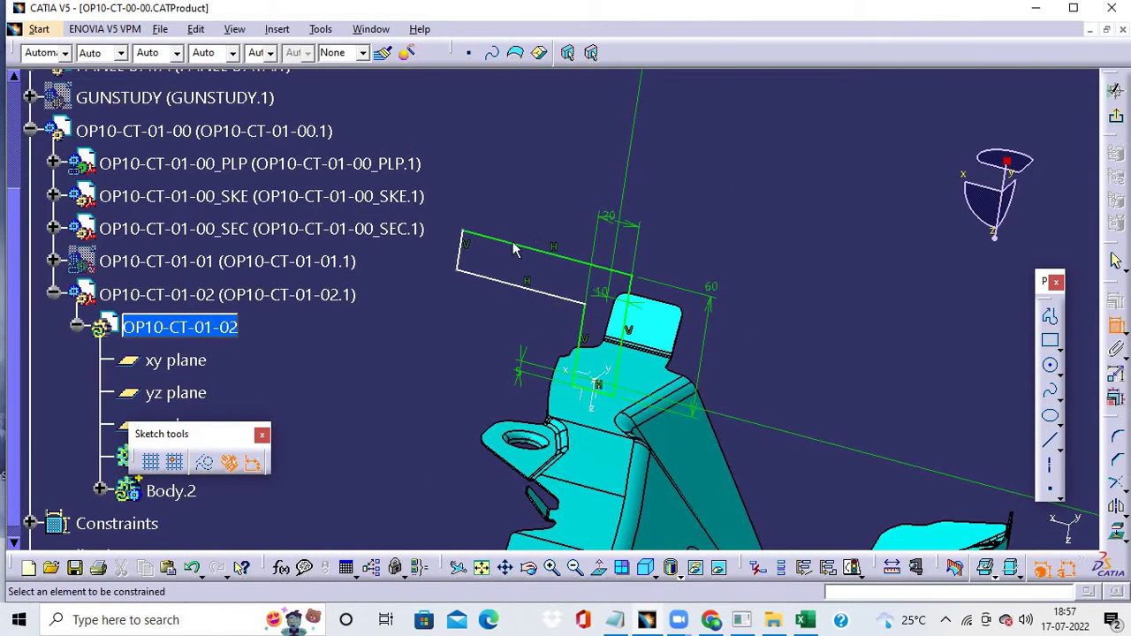
pyautogui.click(461, 242)
pyautogui.doubleClick(470, 183)
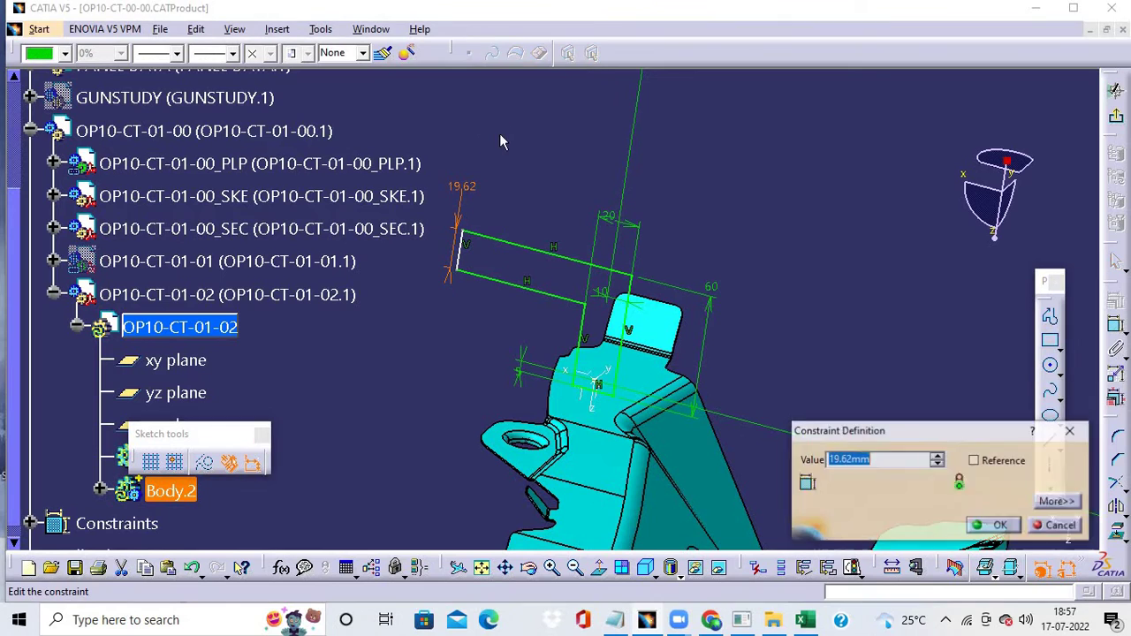
pyautogui.write('20')
pyautogui.press('Return')
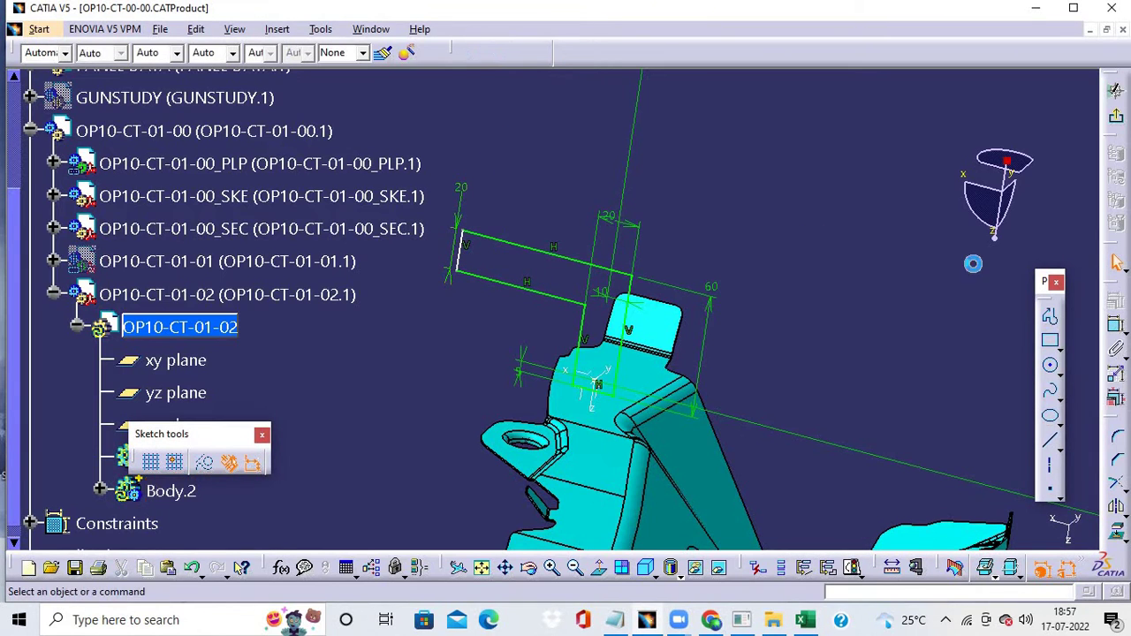
# - Dimension the long outer edge of the horizontal arm and set its length to 65 mm
pyautogui.click(1113, 327)
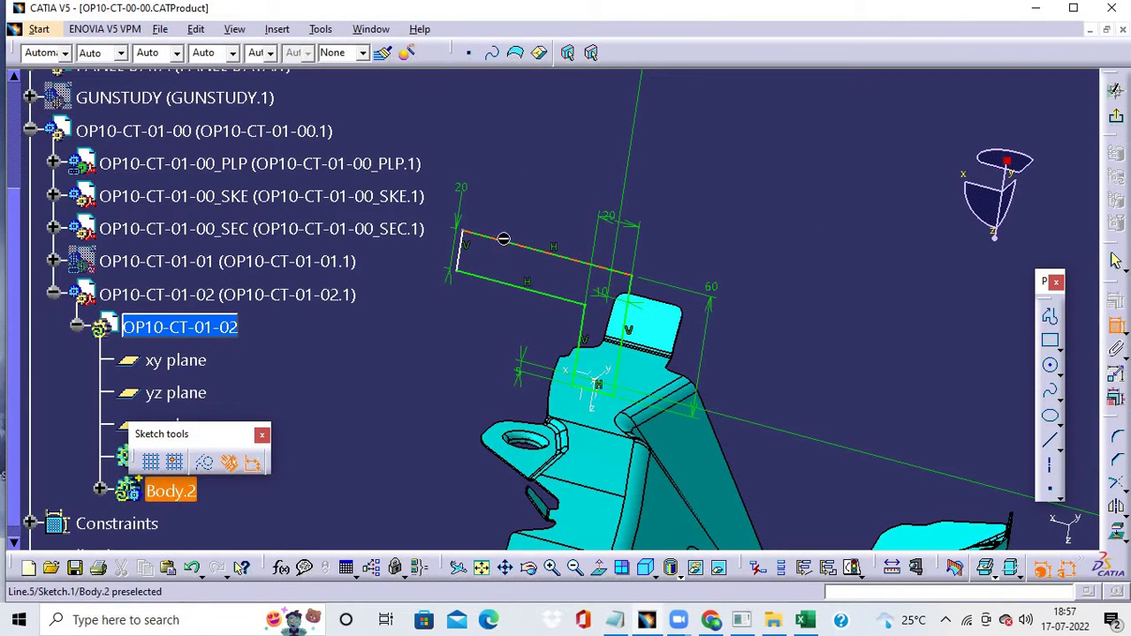
pyautogui.click(503, 238)
pyautogui.doubleClick(523, 167)
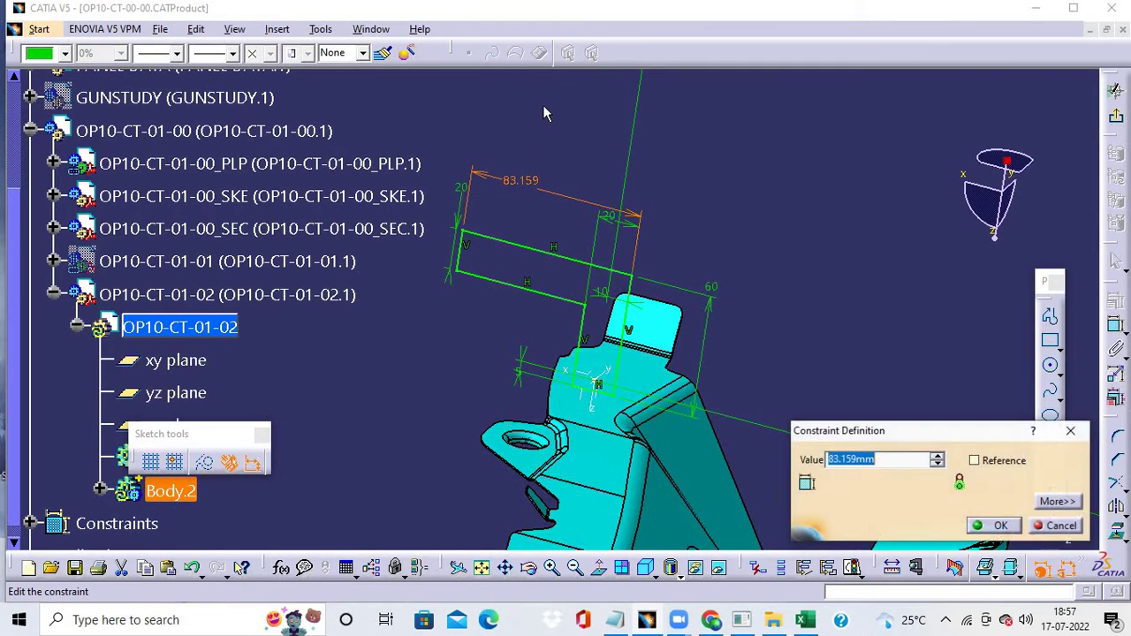
pyautogui.write('65')
pyautogui.press('Return')
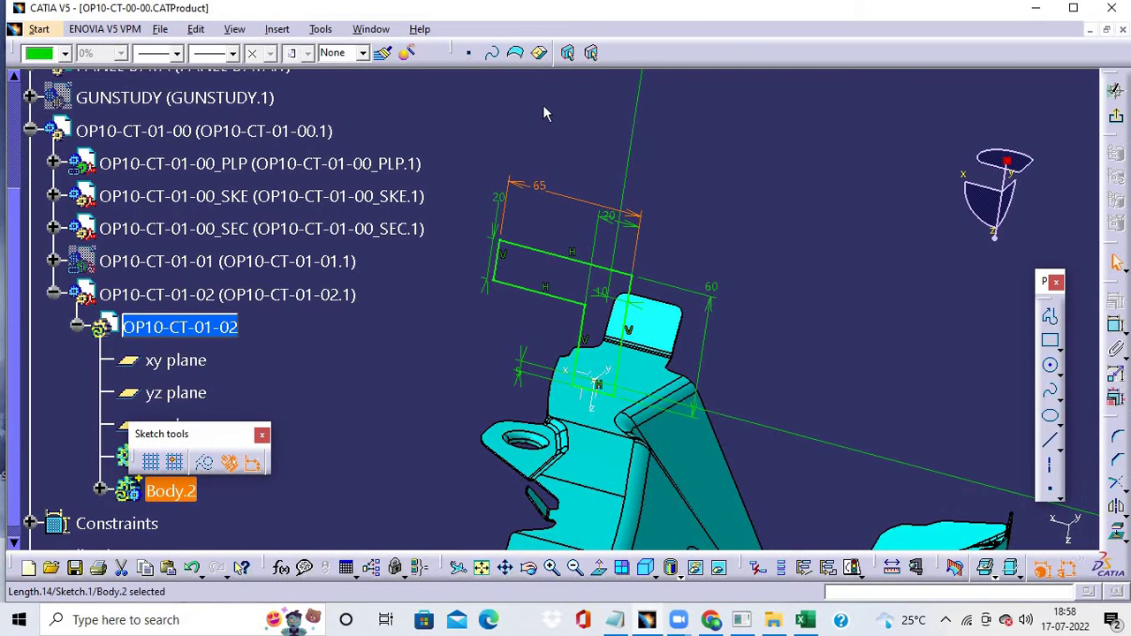
# - Set the overall height of the L-profile to 50 mm and exit the sketch
pyautogui.doubleClick(712, 289)
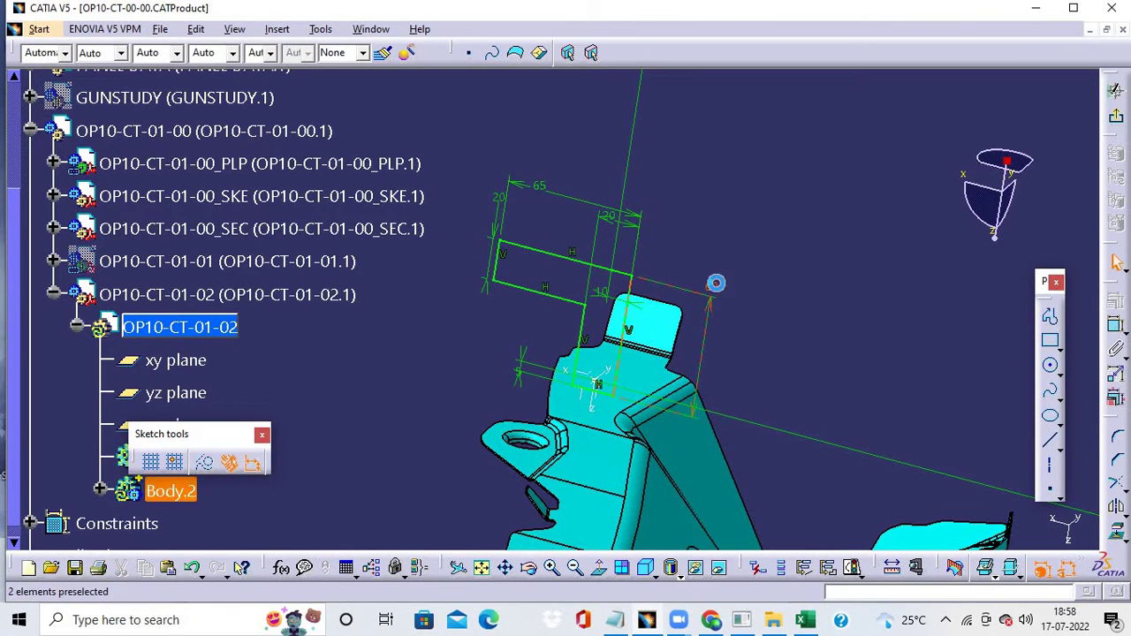
pyautogui.press('Return')
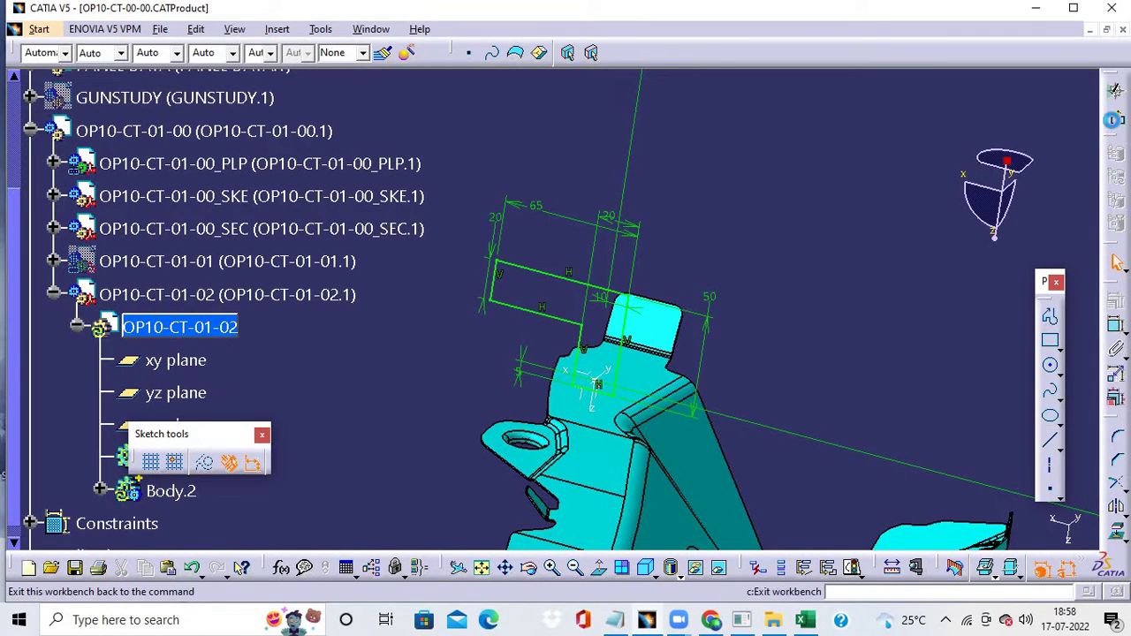
pyautogui.click(1116, 91)
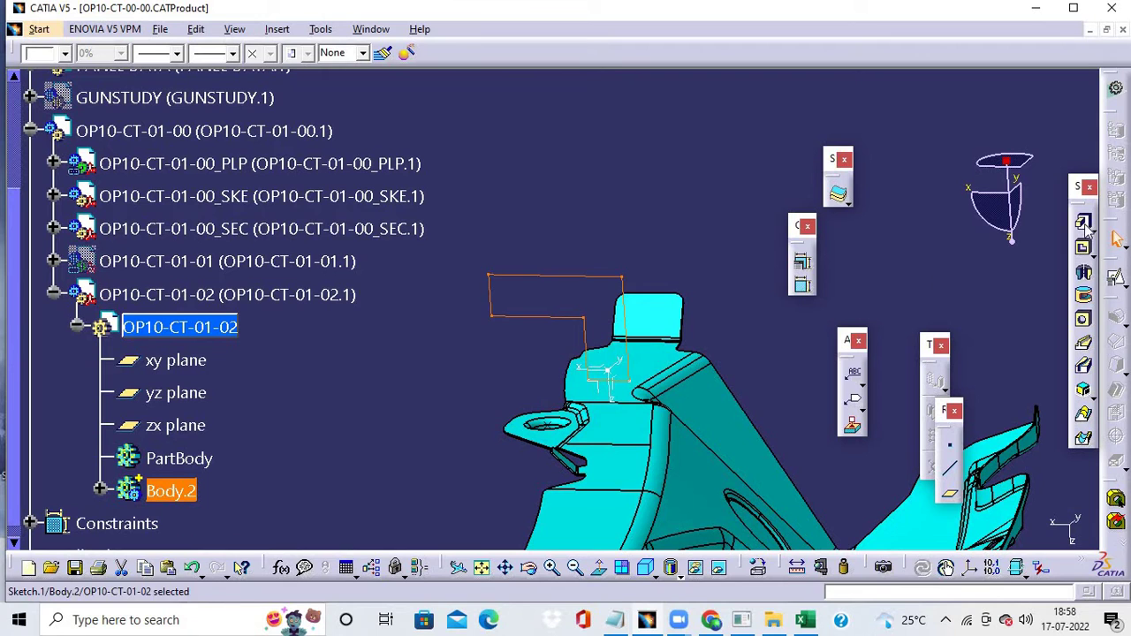
# - Pad the L-shaped sketch with a length of 10 mm and mirrored extent
pyautogui.click(1084, 223)
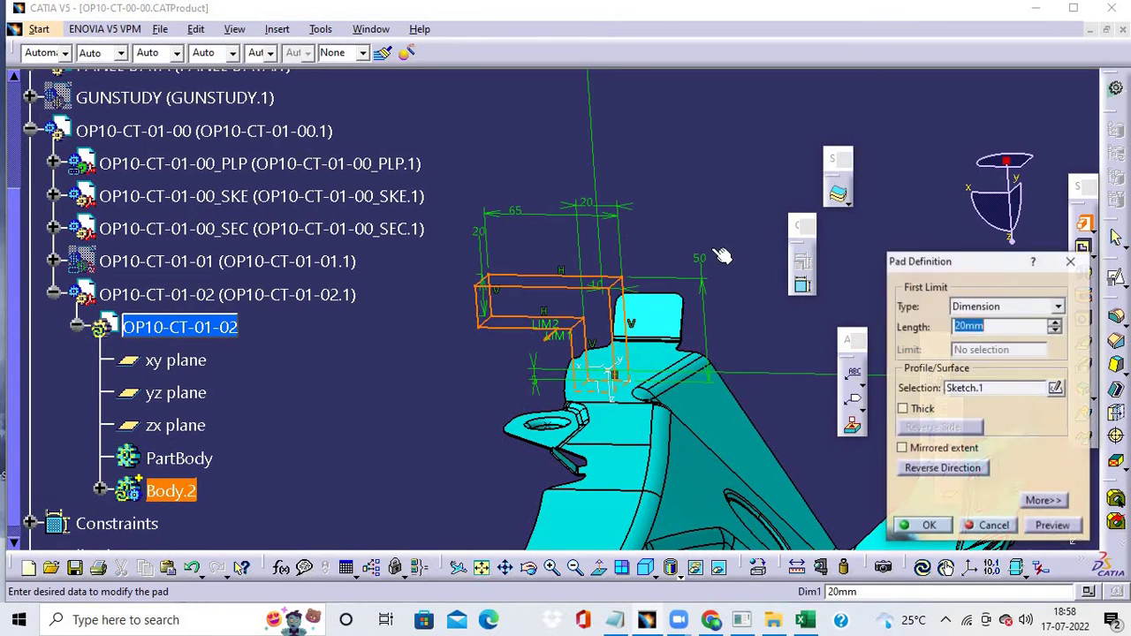
pyautogui.moveTo(714, 251); pyautogui.dragTo(577, 384, button='middle')
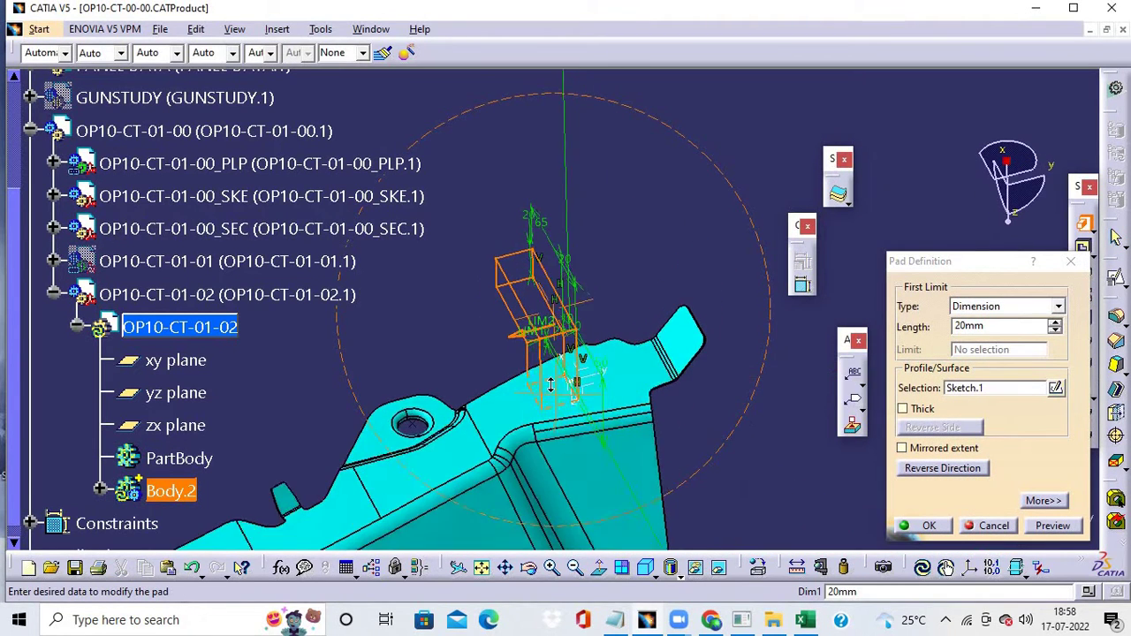
pyautogui.click(930, 327)
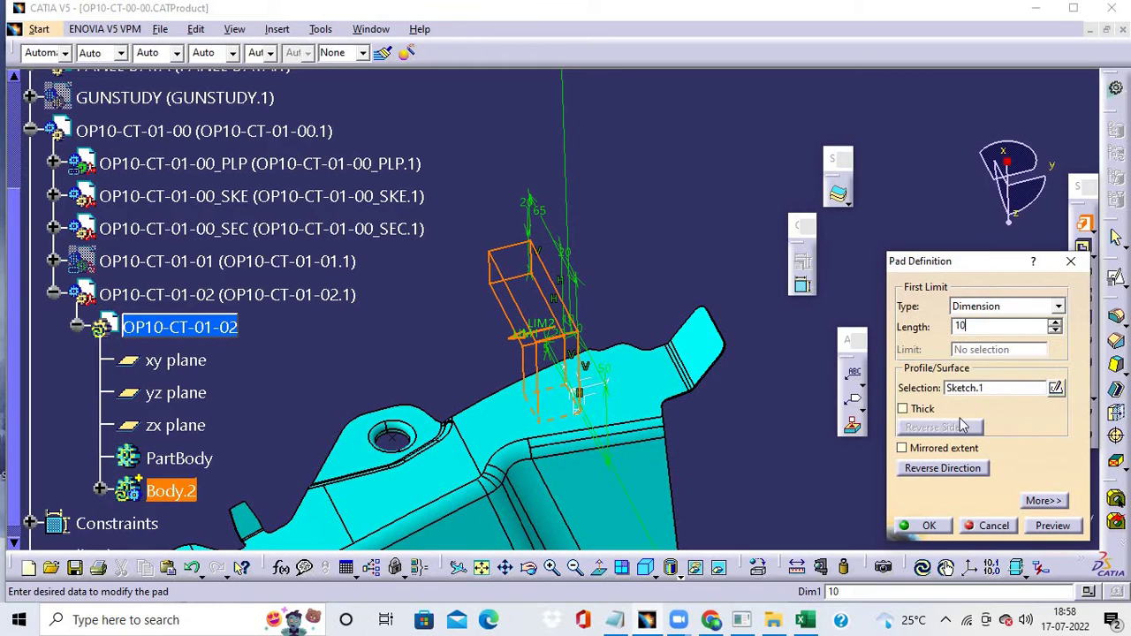
pyautogui.click(901, 448)
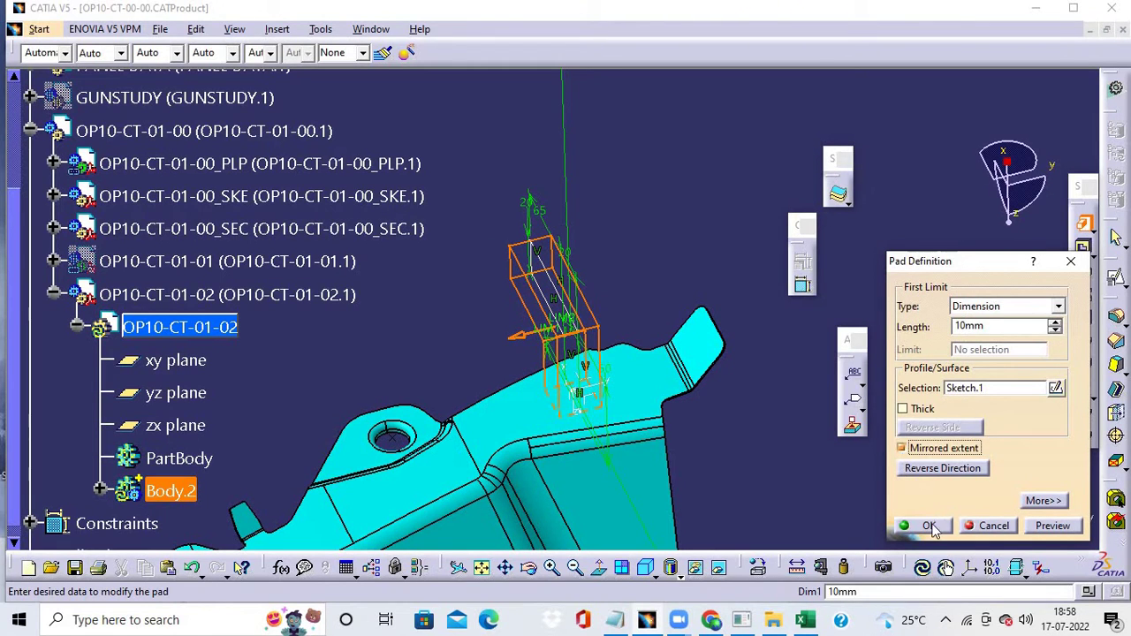
pyautogui.click(631, 297)
pyautogui.moveTo(631, 298); pyautogui.dragTo(601, 156, button='middle')
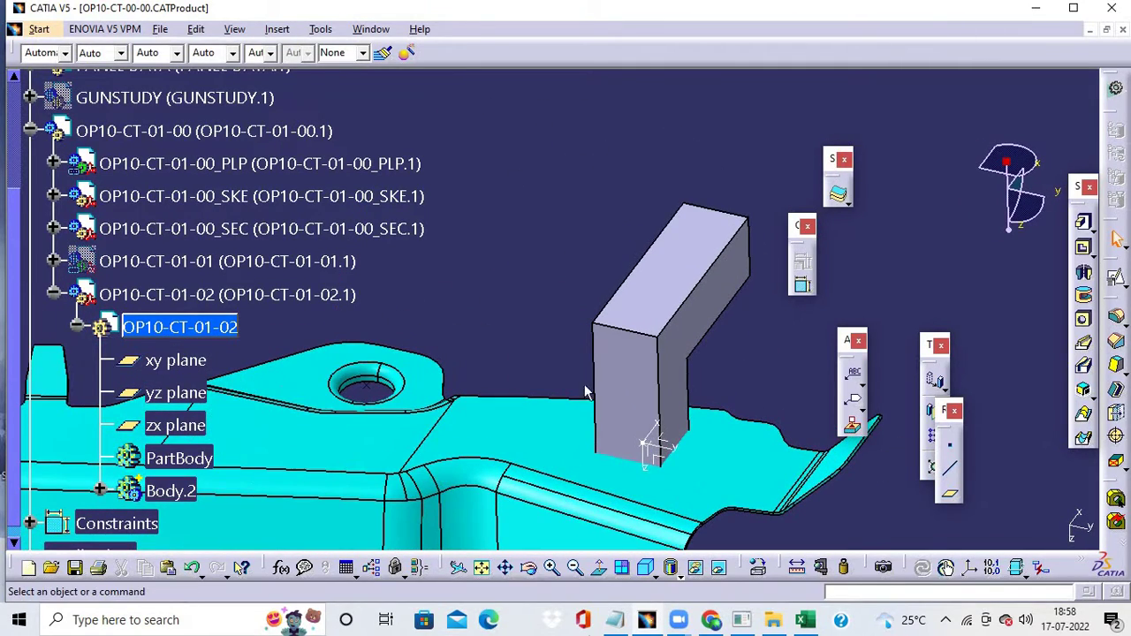